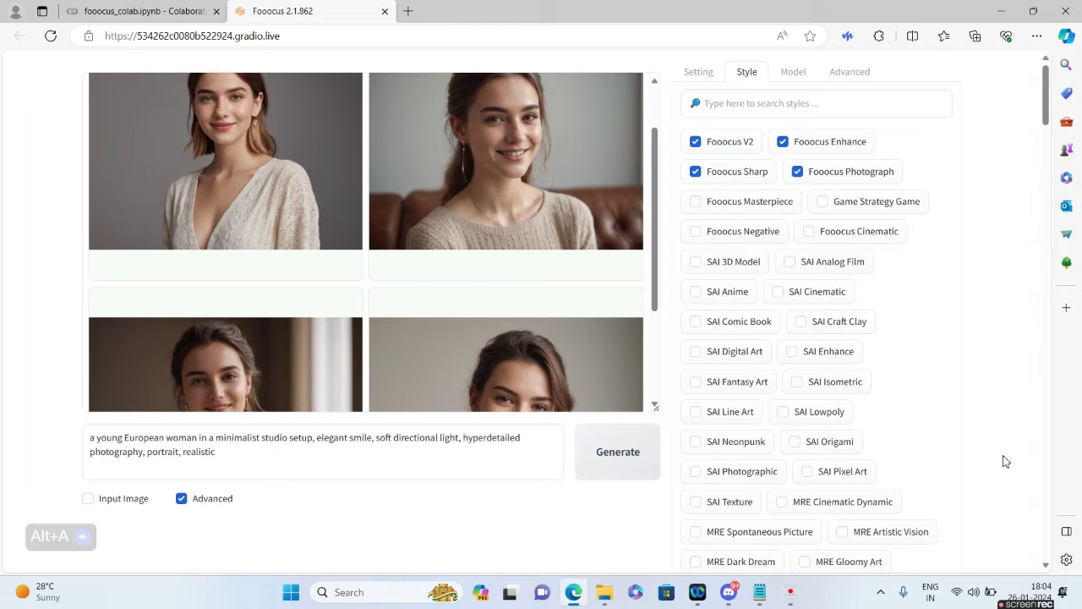
- Search Google for 'fooocus colab' in a new tab and open the fooocus_colab.ipynb notebook
click(408, 11)
text(google.com)
key(Return)
text(foocus col)
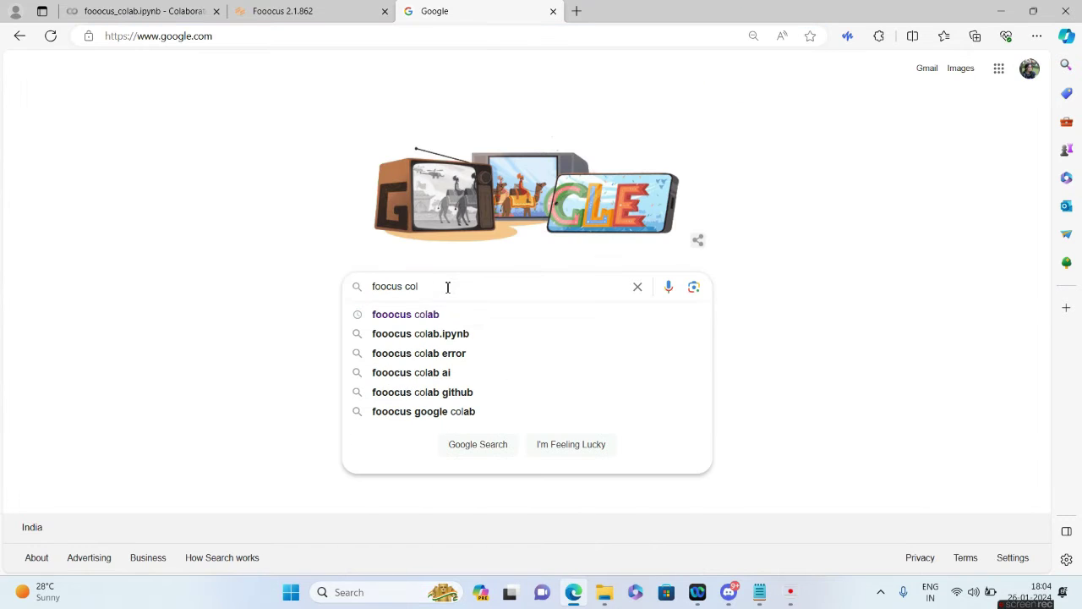
click(425, 318)
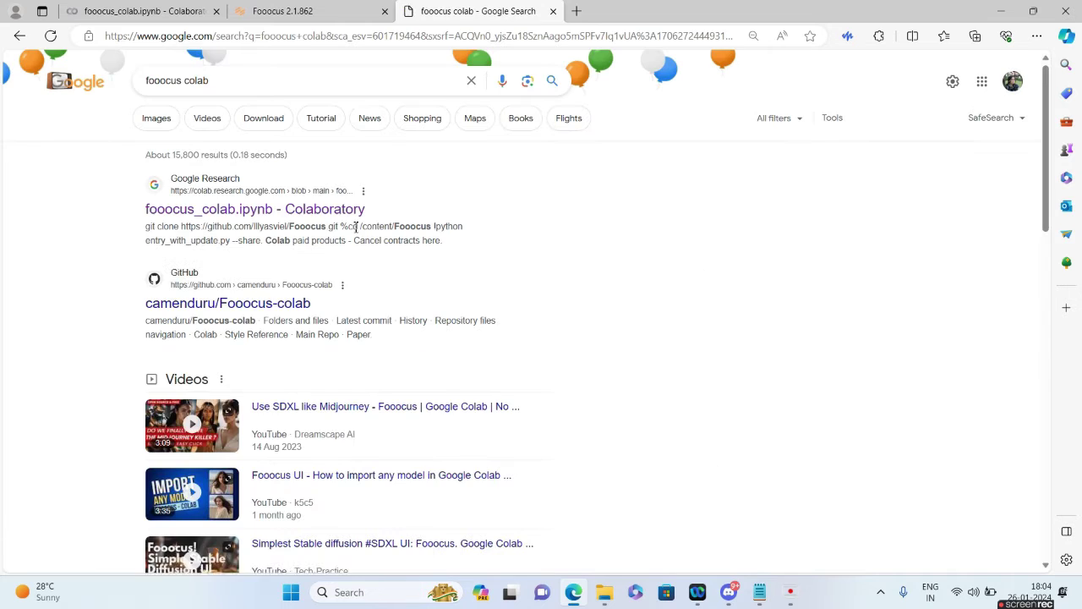
click(237, 214)
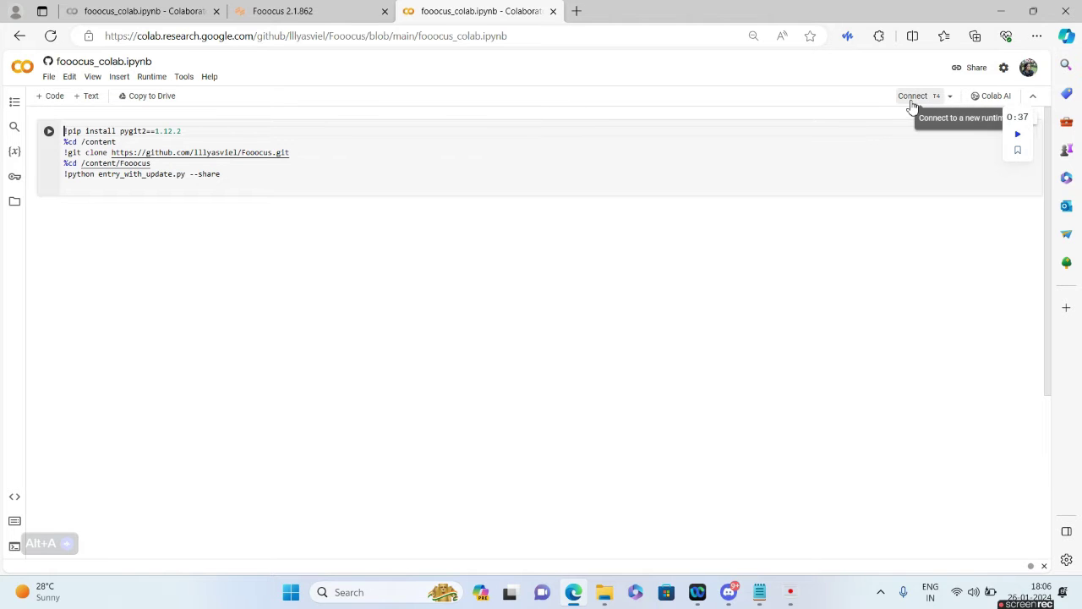
- Connect to a GPU runtime and run the install-and-launch cell, accepting the warning
click(911, 100)
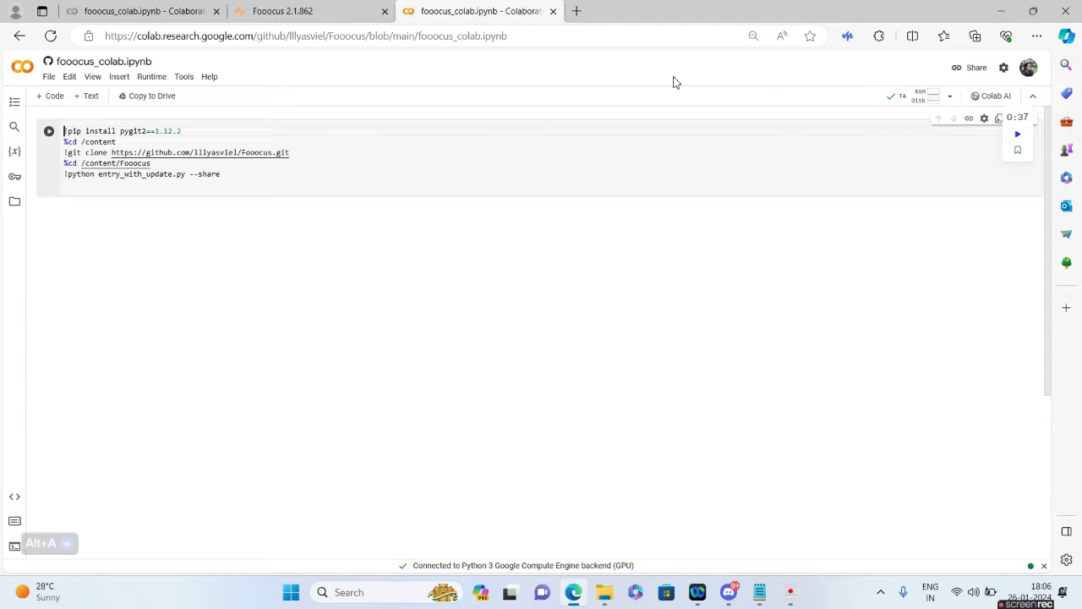
mouse_move(48, 131)
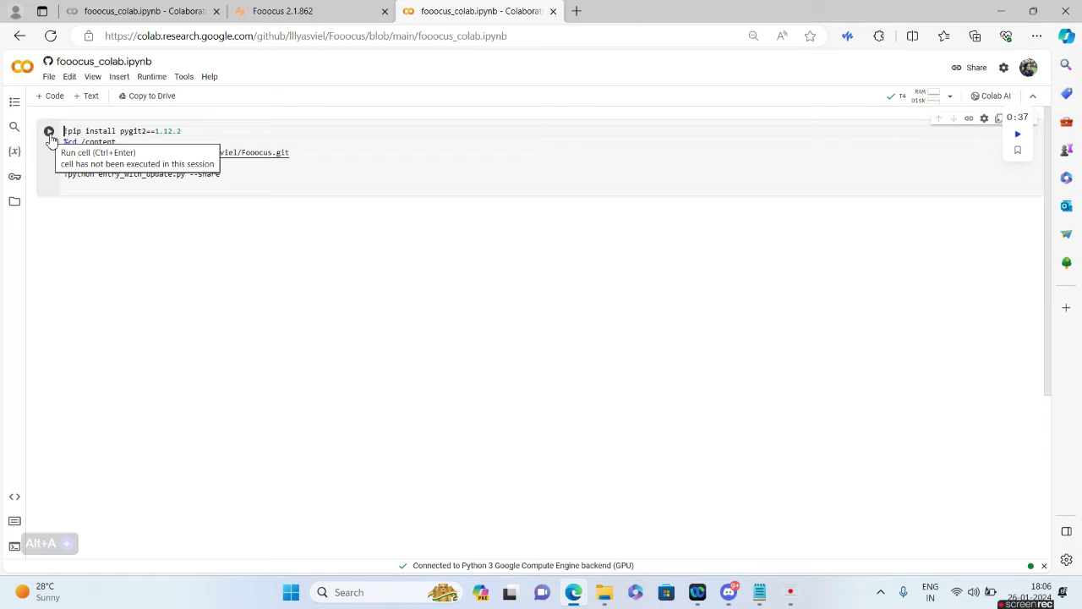
click(50, 133)
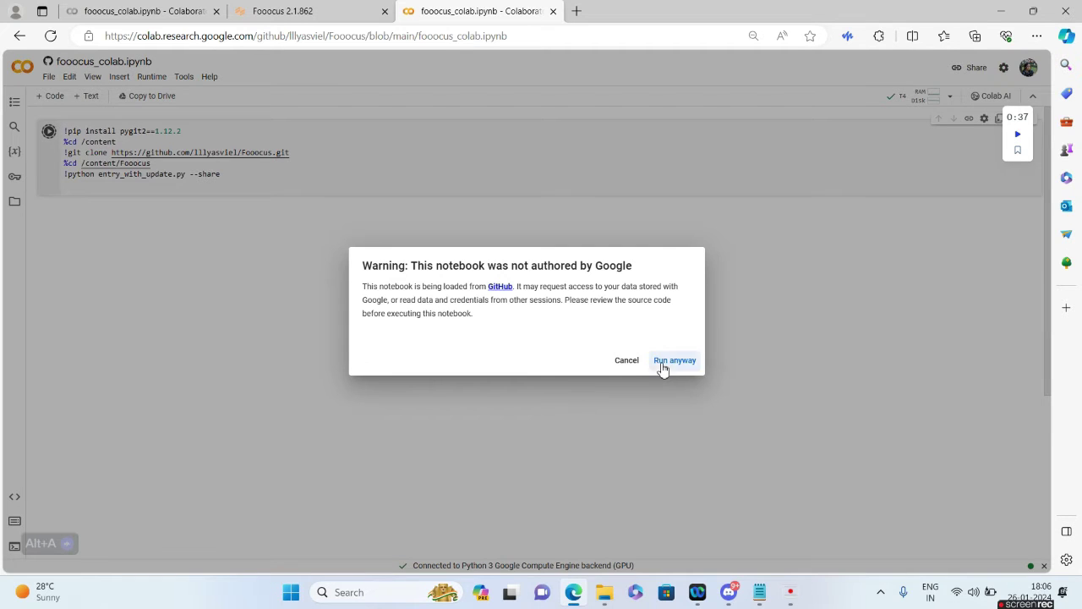
click(674, 360)
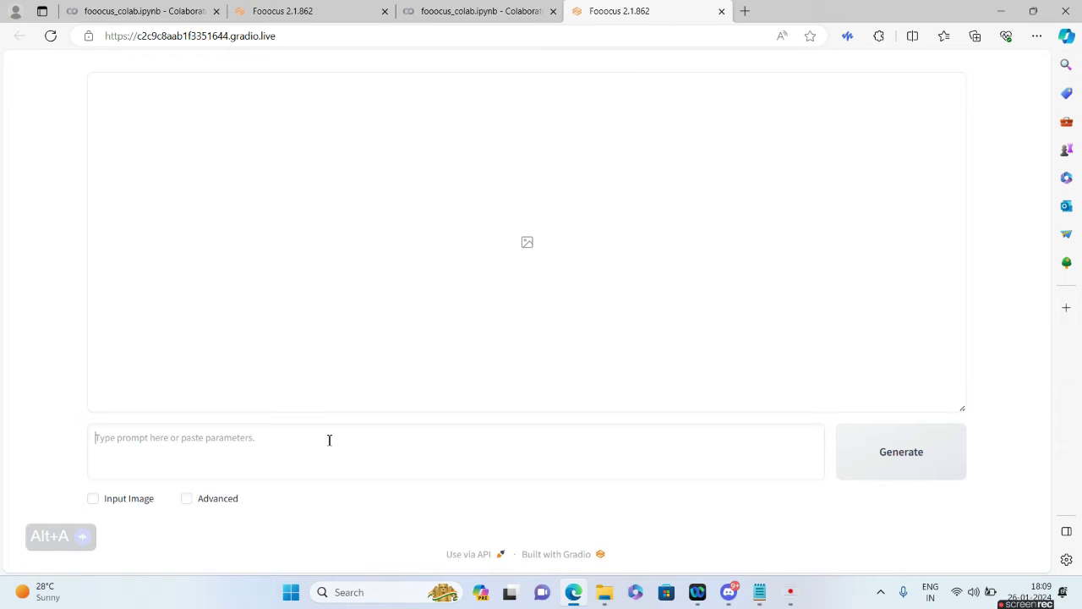
- Enable Advanced settings and set Image Number to 4
click(810, 459)
click(187, 499)
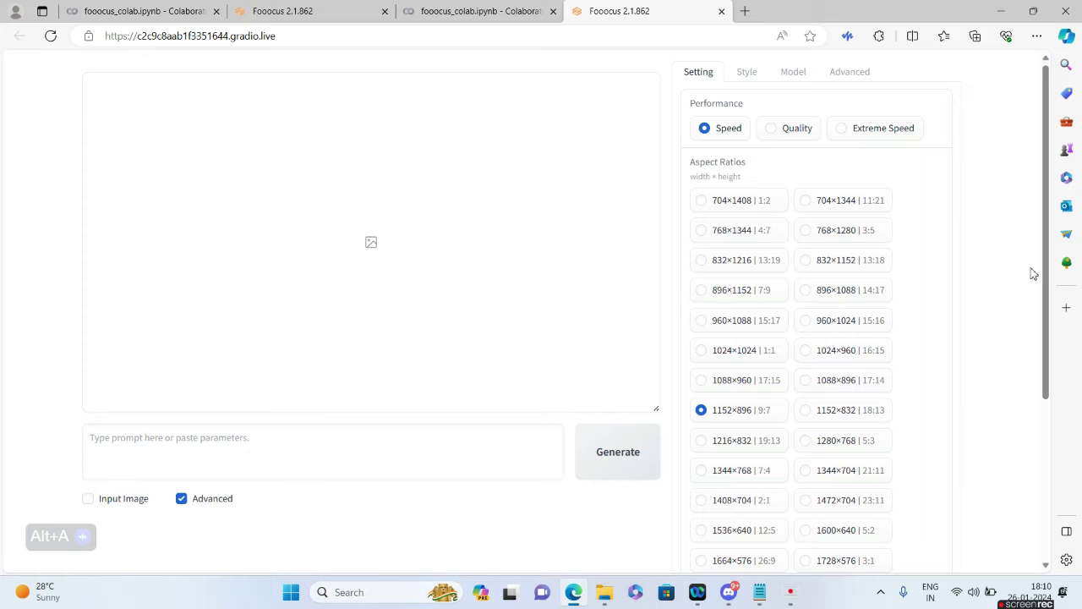
drag(1046, 282, 1038, 461)
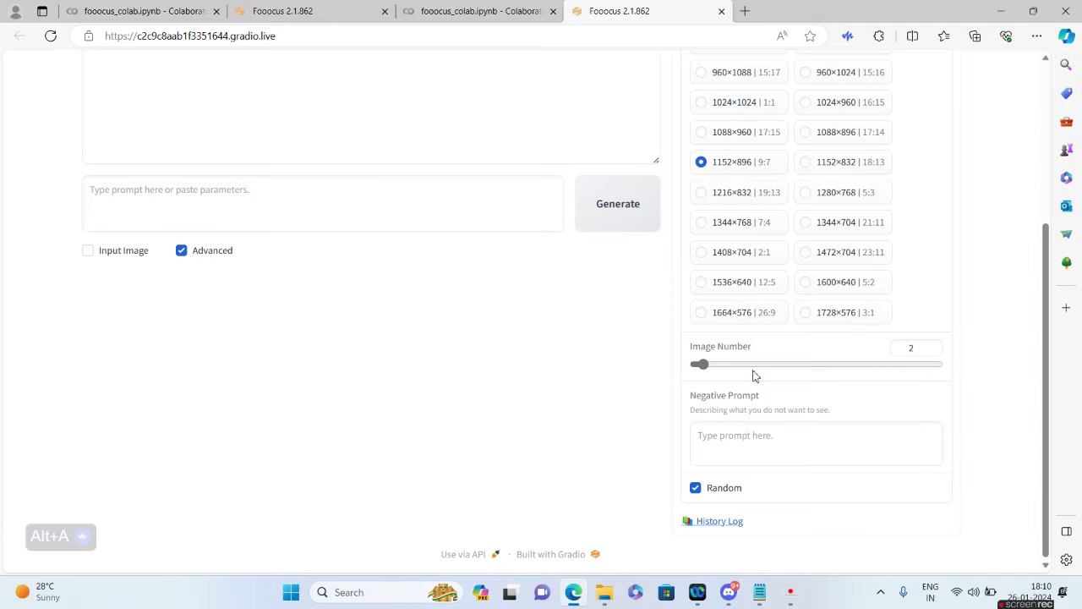
click(911, 349)
click(932, 347)
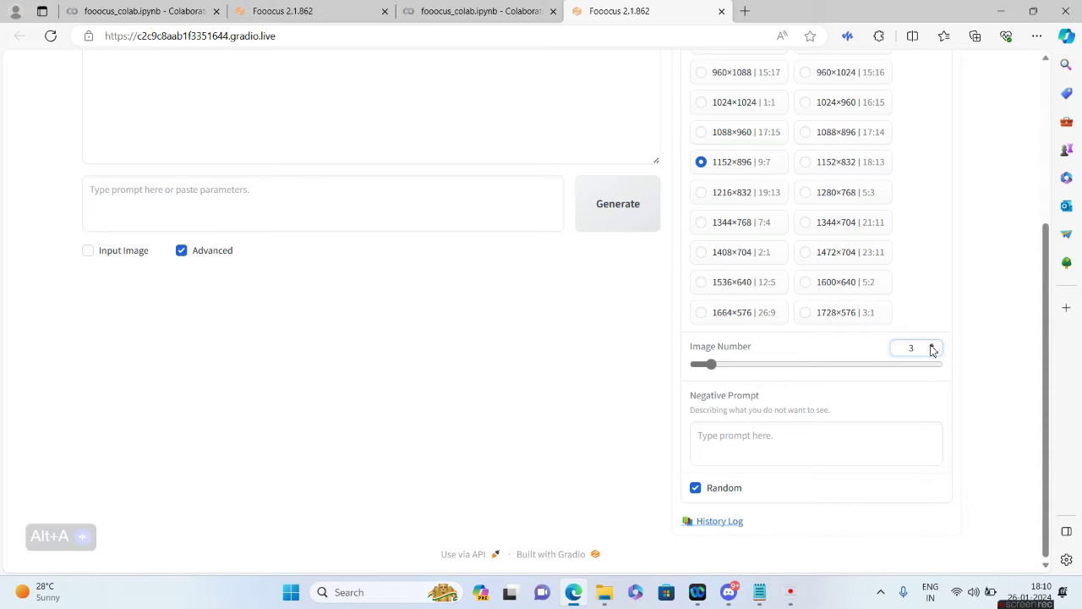
click(932, 347)
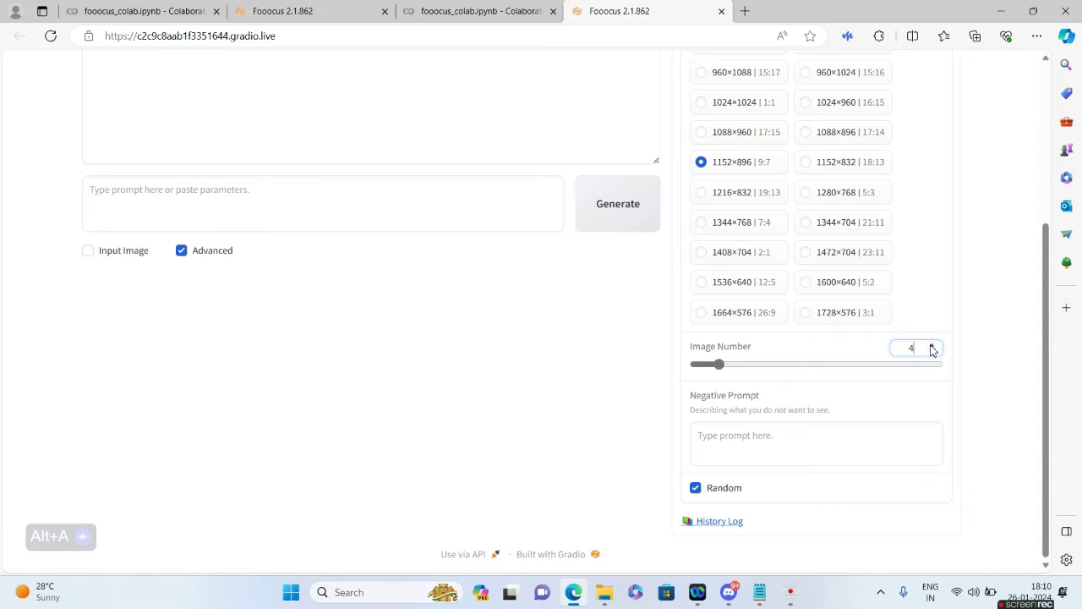
click(769, 437)
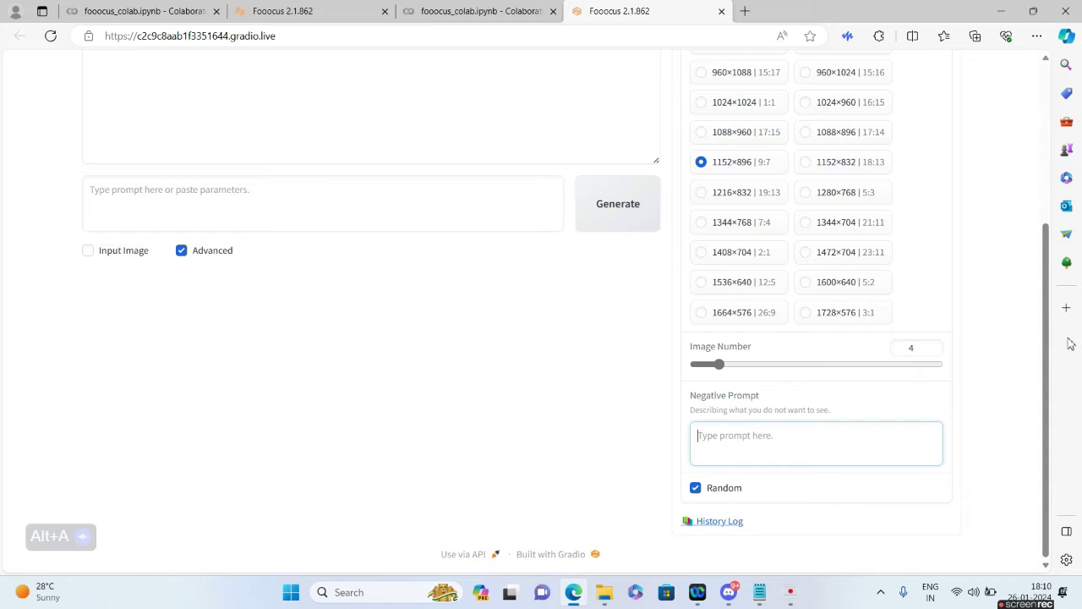
- Enable the Fooocus Photograph style alongside V2, Enhance and Sharp, and view the Model settings
drag(1047, 355, 753, 82)
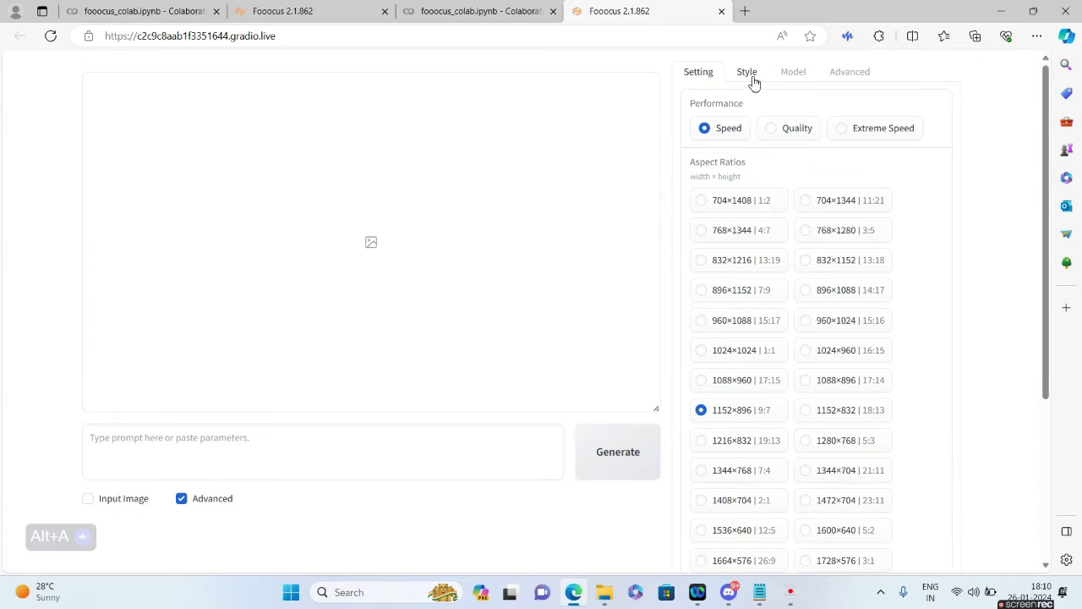
click(754, 82)
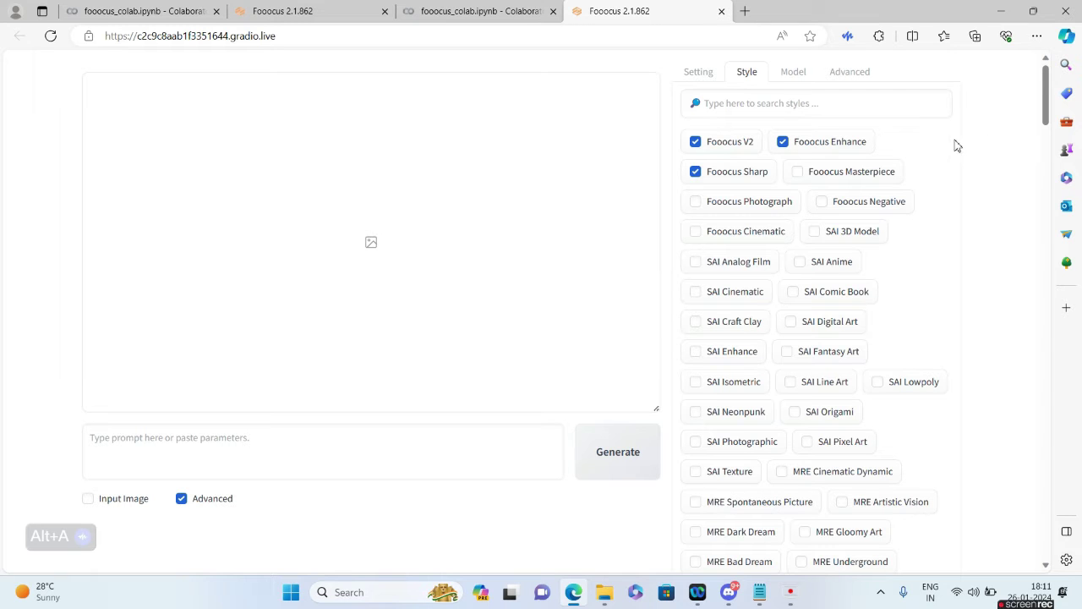
click(696, 202)
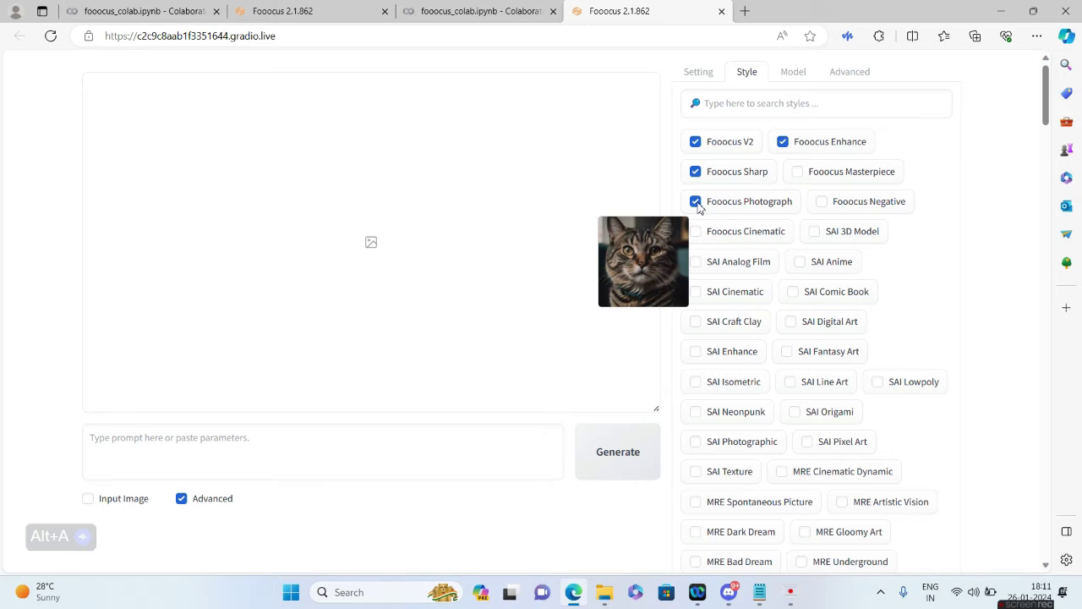
click(792, 77)
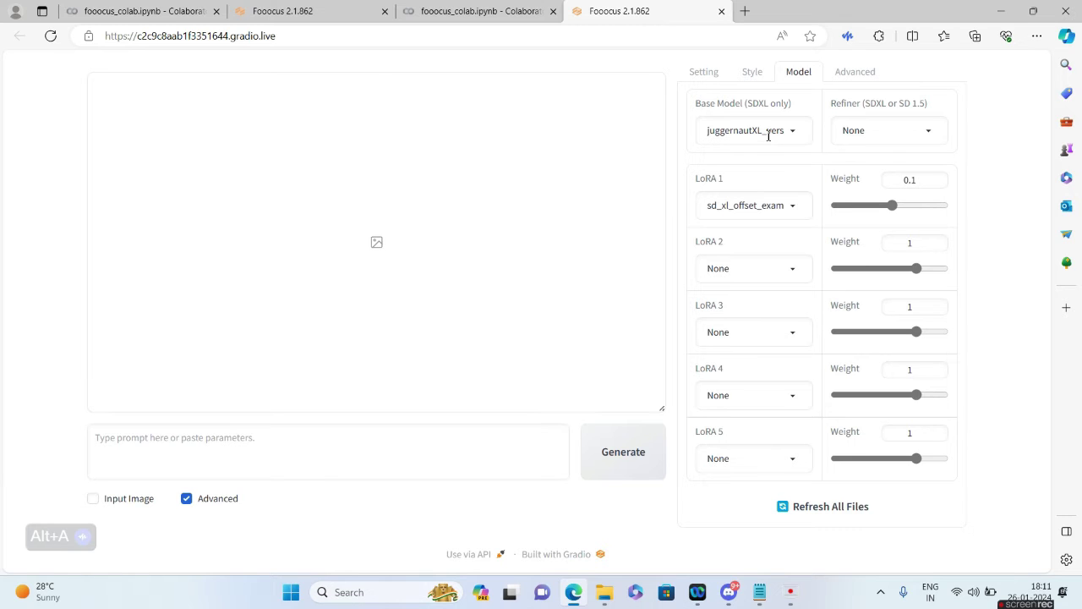
- Check the Base Model list, keep juggernautXL, and view the Advanced tab settings
click(795, 137)
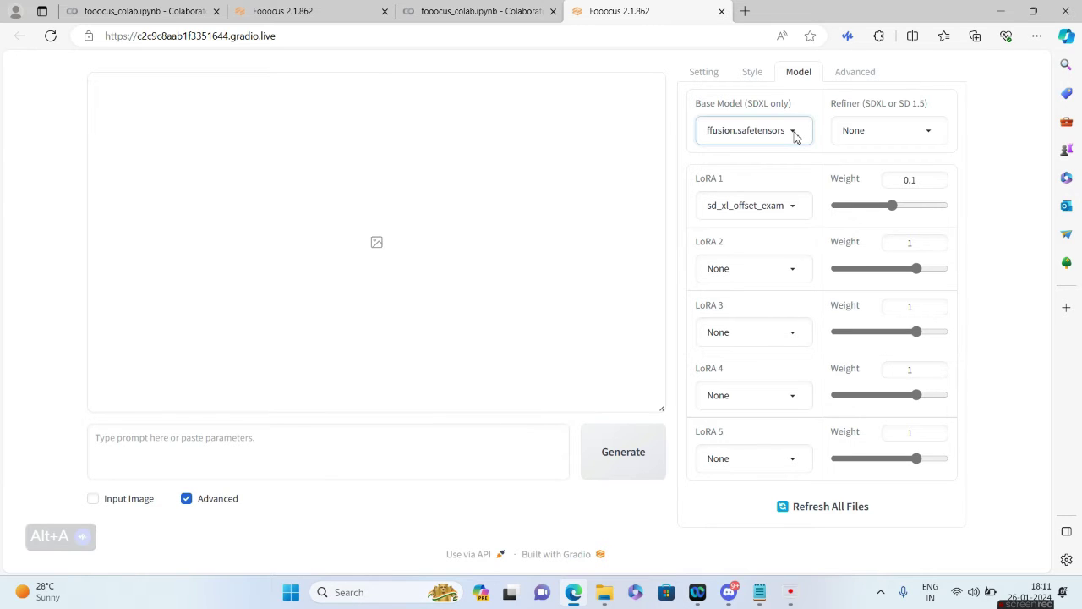
click(994, 144)
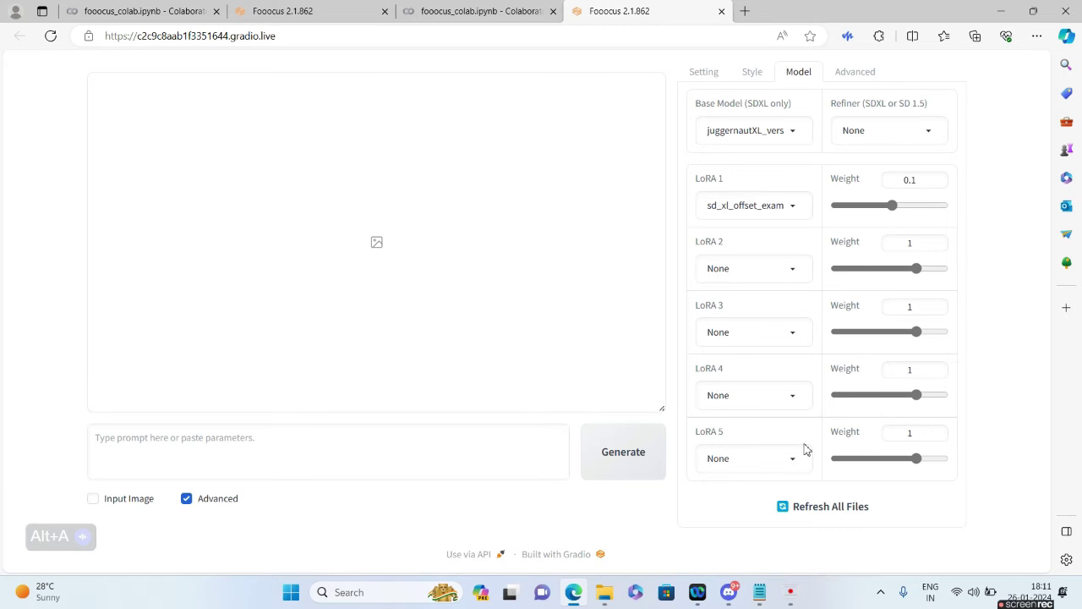
click(841, 81)
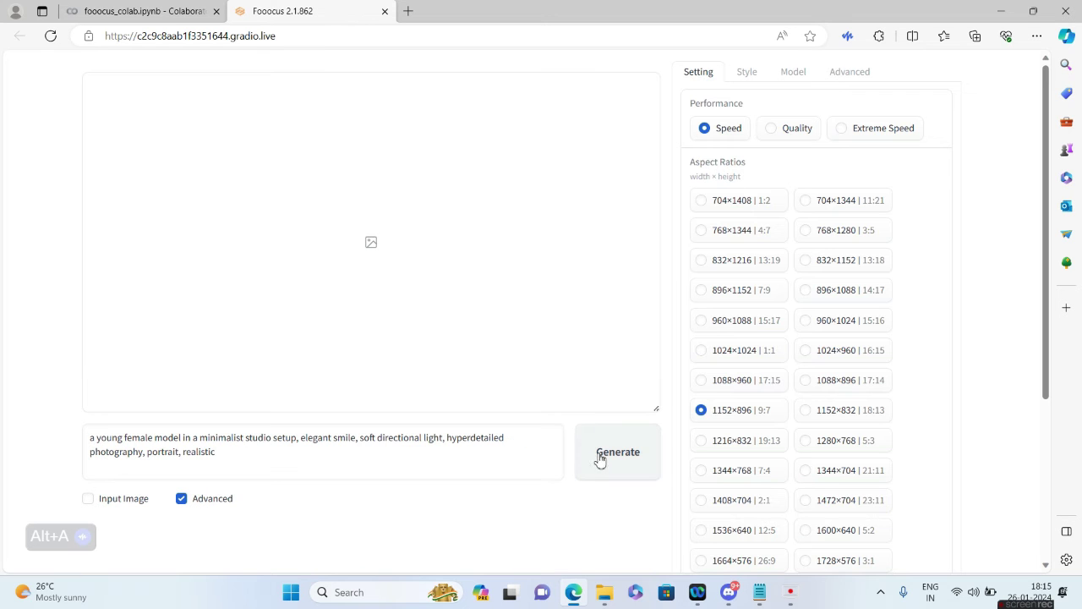
- Generate four minimalist-studio portraits and browse the resulting gallery
click(615, 456)
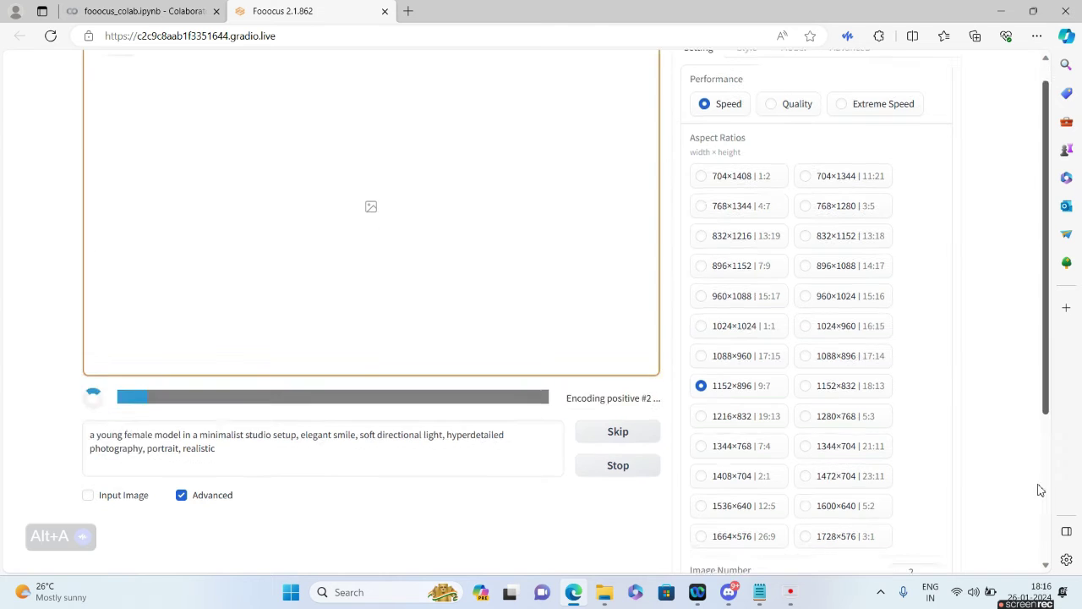
scroll(1014, 315, down, 2)
scroll(1014, 315, up, 2)
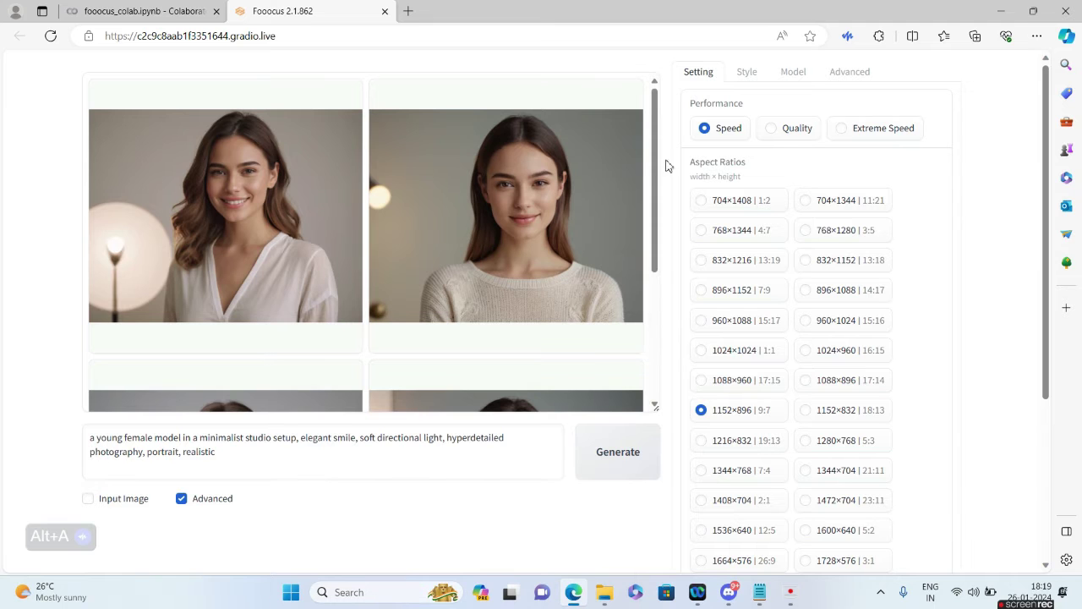
mouse_move(656, 172)
mouse_down()
mouse_move(671, 297)
mouse_move(676, 203)
mouse_move(681, 285)
mouse_up()
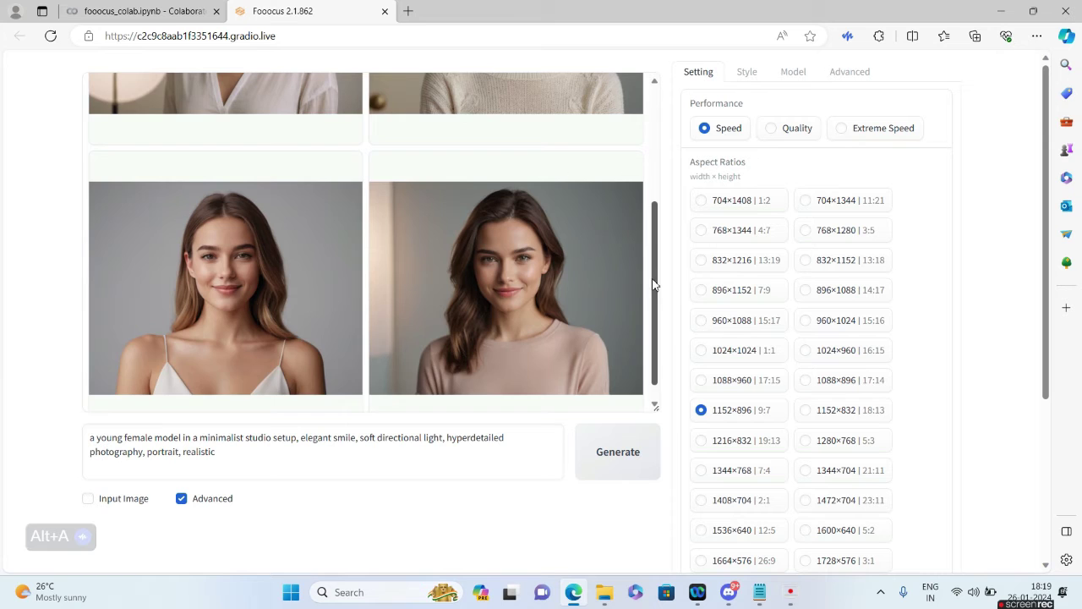
mouse_move(653, 284)
mouse_down()
mouse_move(657, 259)
mouse_move(656, 273)
mouse_up()
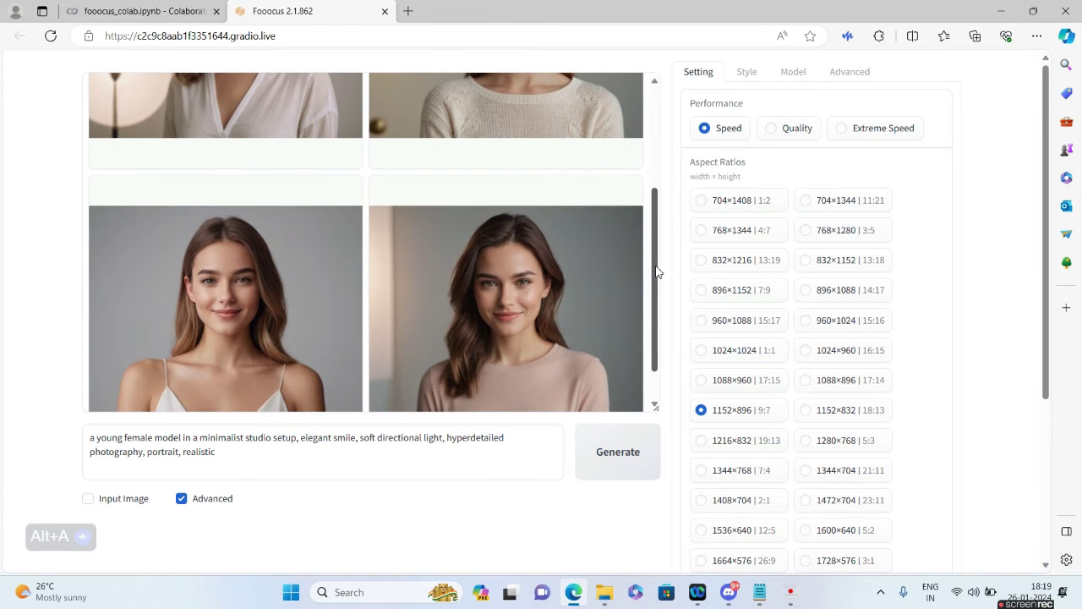
- Enable Input Image and switch to the Image Prompt inputs
click(88, 499)
scroll(91, 504, down, 3)
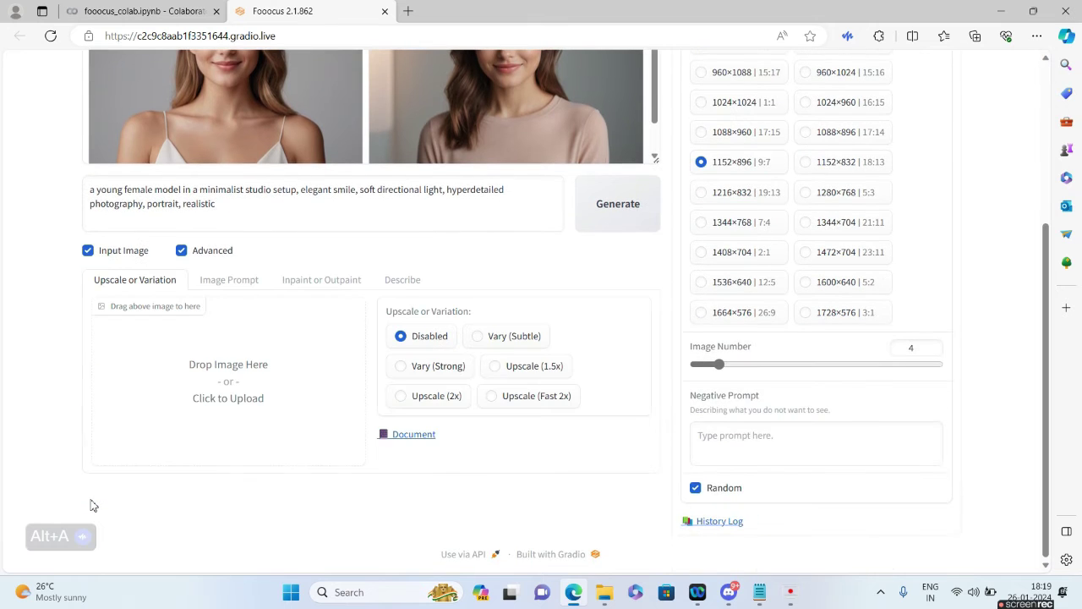
click(221, 287)
scroll(221, 290, down, 2)
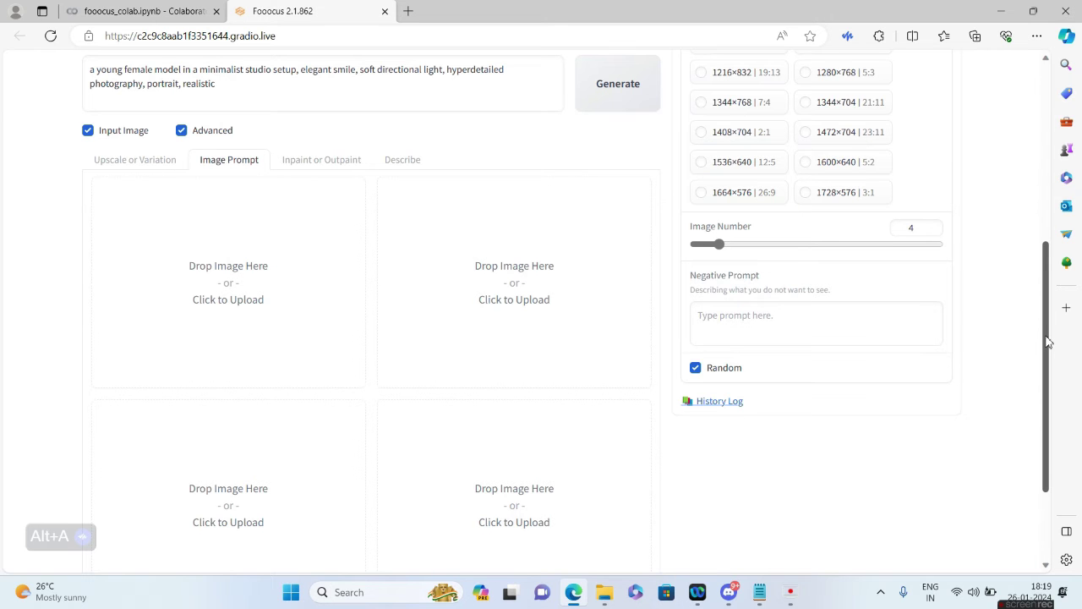
- Place the white-top portrait in the first image prompt slot and show its advanced options
drag(1047, 340, 1056, 83)
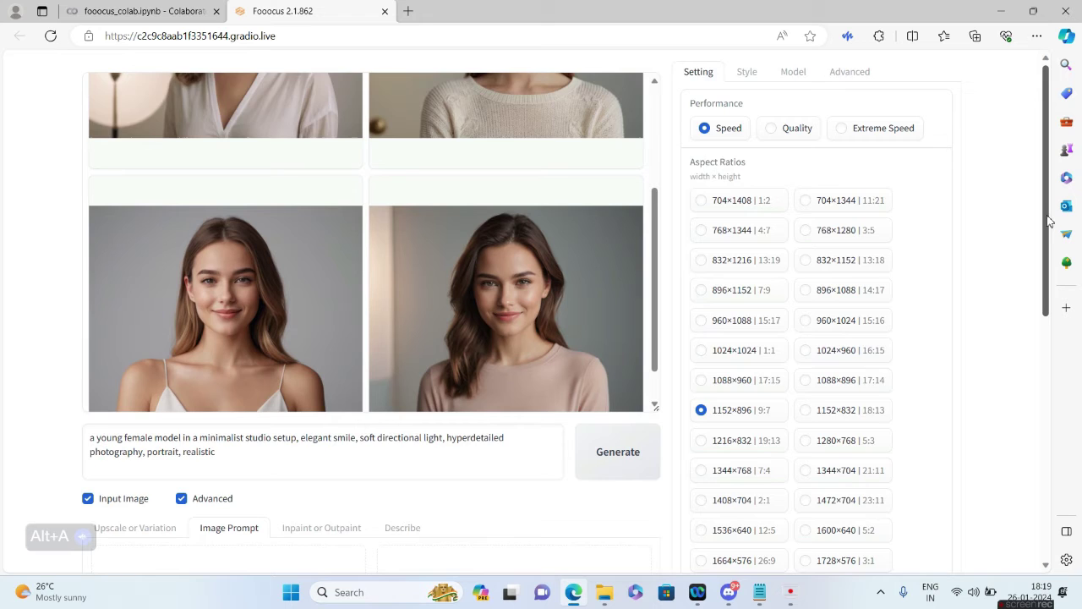
drag(1048, 234, 1053, 292)
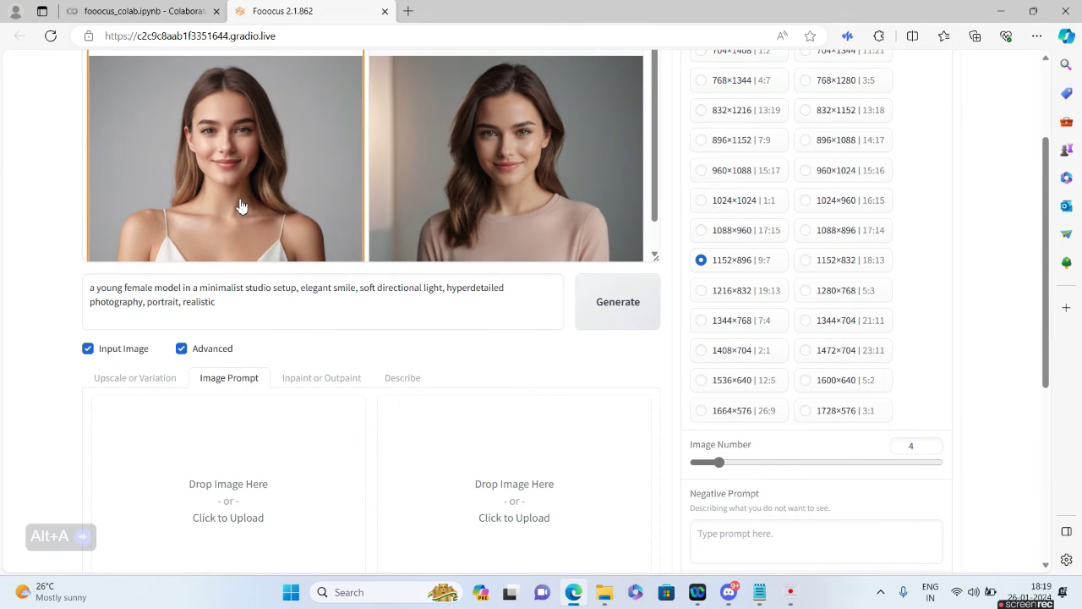
drag(242, 206, 228, 482)
drag(1048, 304, 1044, 510)
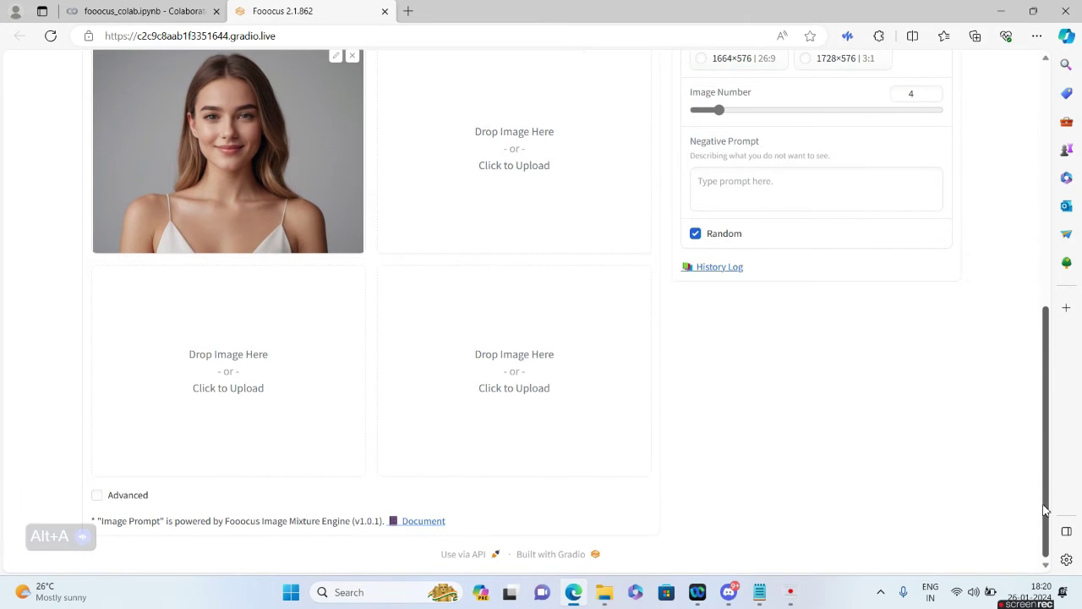
click(97, 496)
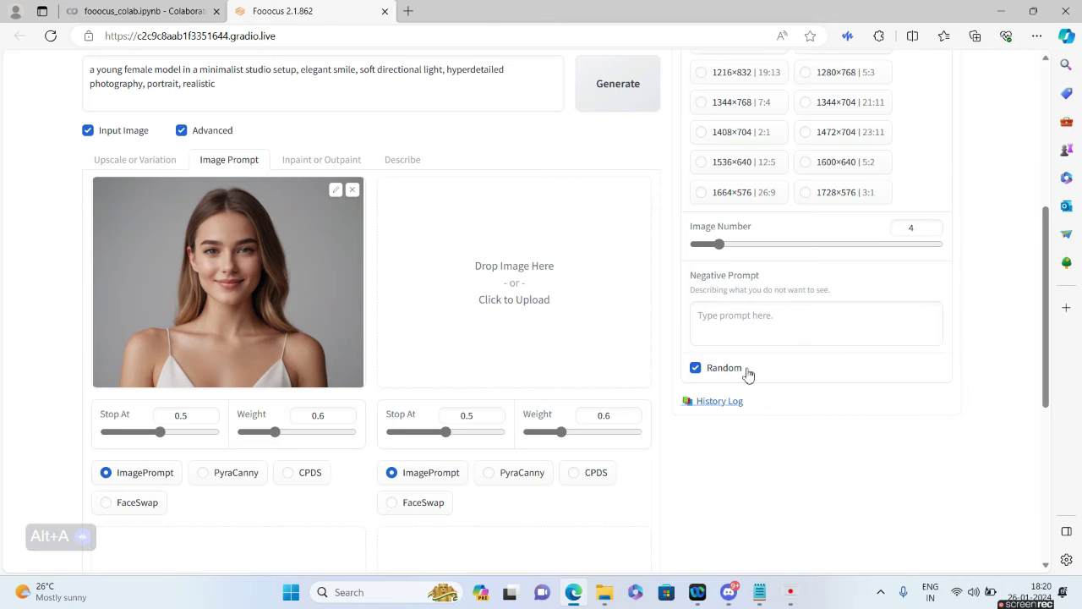
- Set the first image prompt to FaceSwap with Stop At 0.9 and Weight 0.75
drag(1046, 328, 1045, 366)
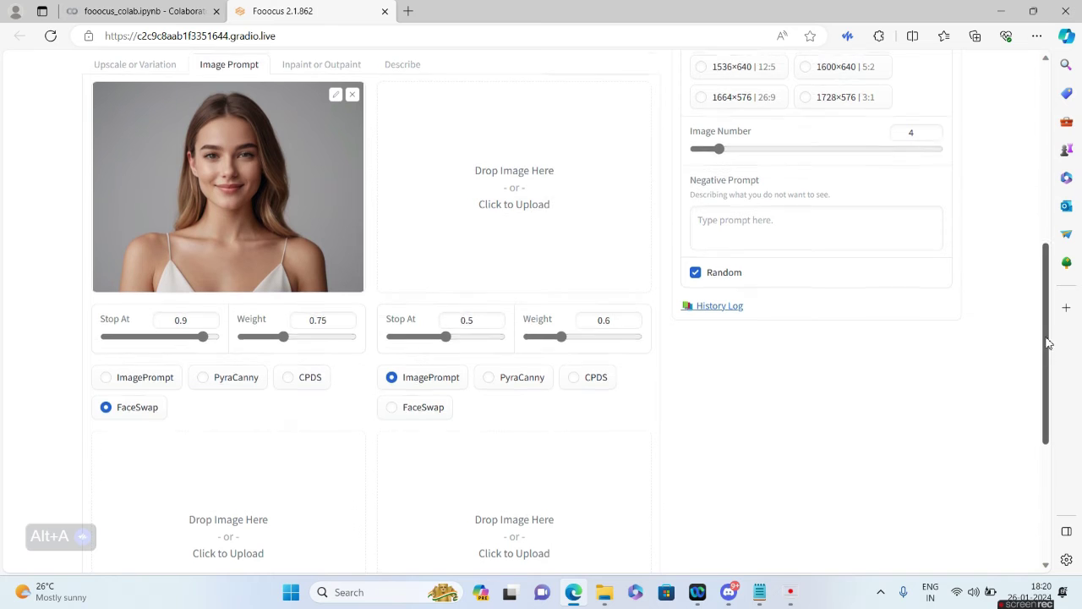
drag(1044, 350, 1044, 308)
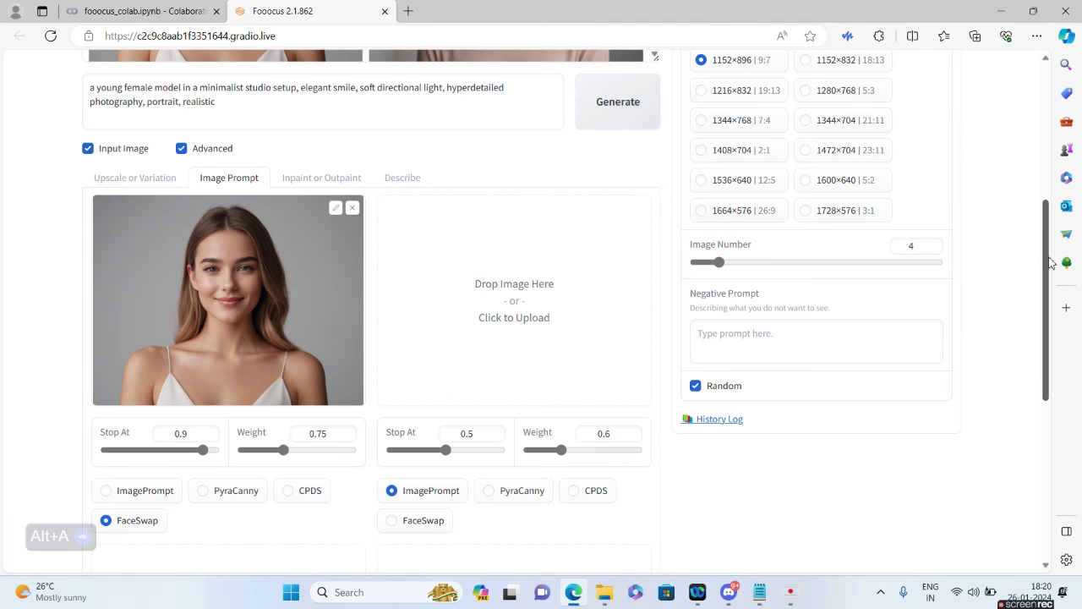
drag(1046, 263, 1047, 138)
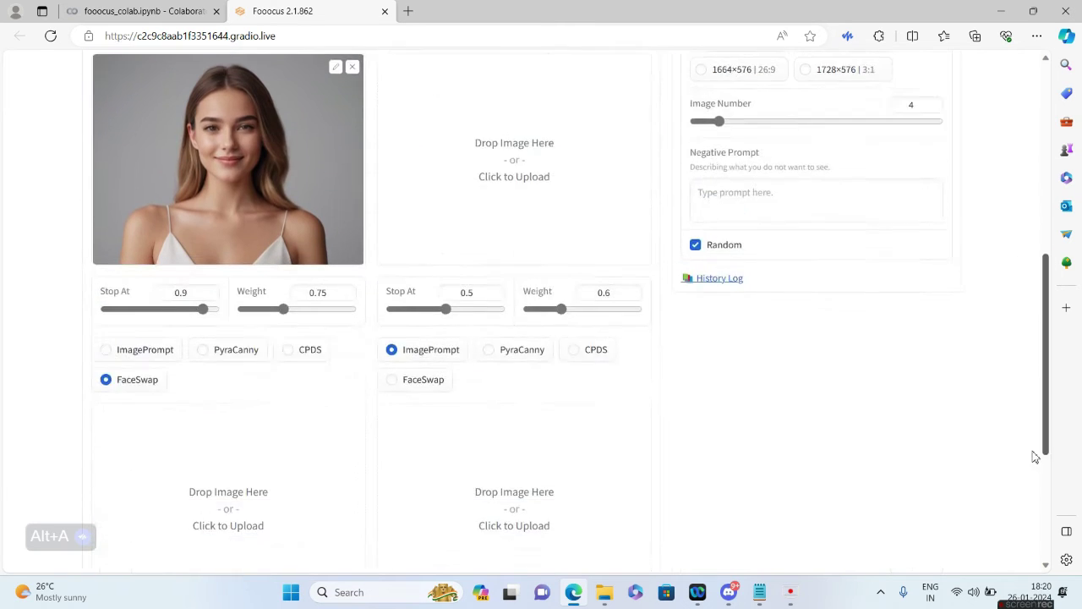
mouse_move(1047, 263)
mouse_down()
mouse_move(1026, 350)
mouse_move(937, 342)
mouse_up()
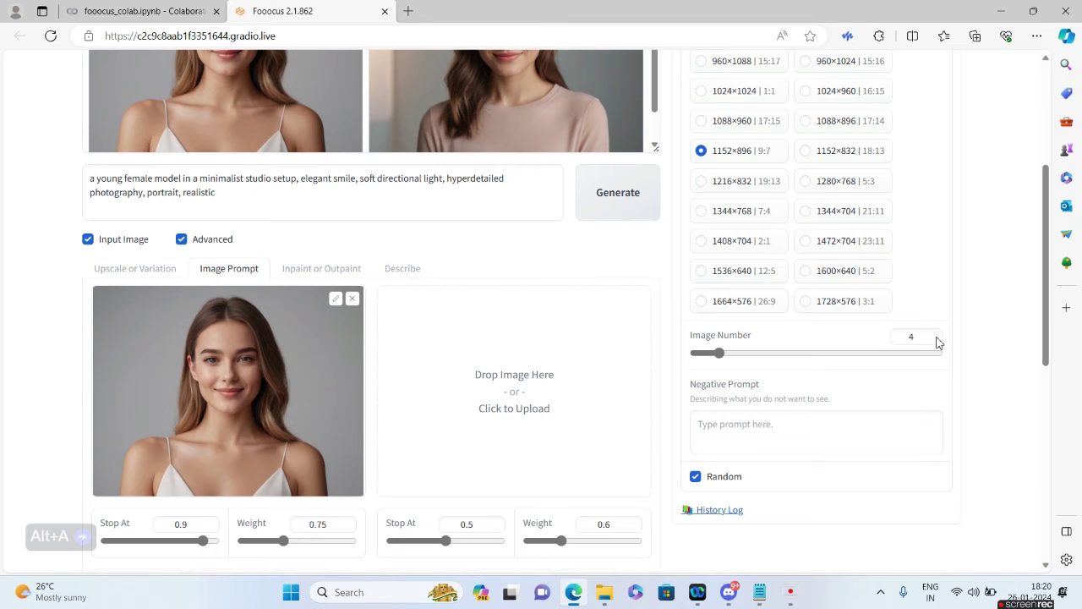
- Reduce Image Number to 2 and generate the FaceSwap portraits
click(931, 341)
text(2)
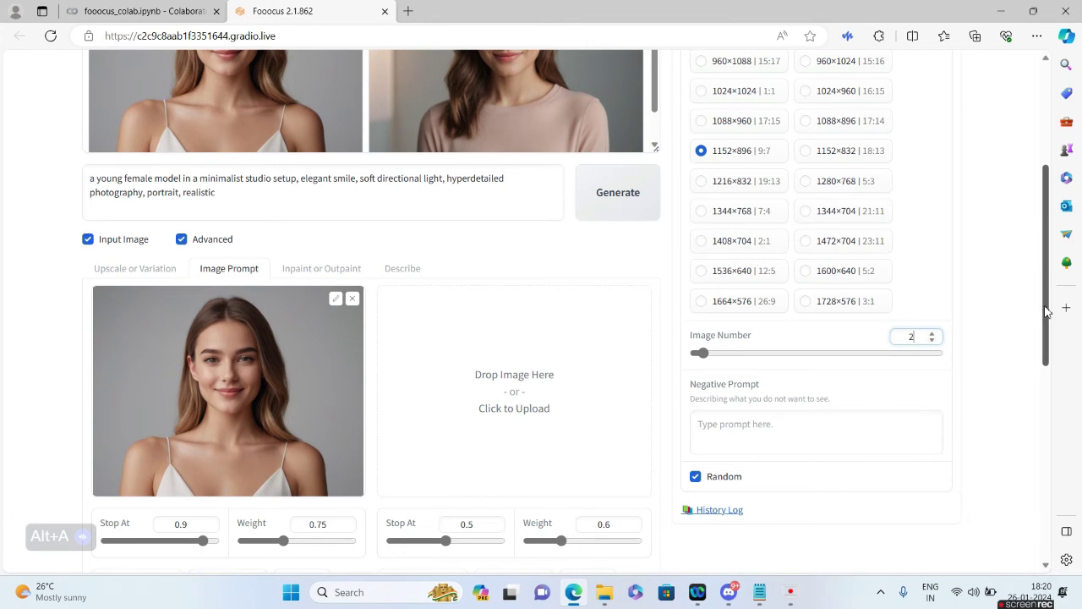
drag(1047, 312, 1044, 224)
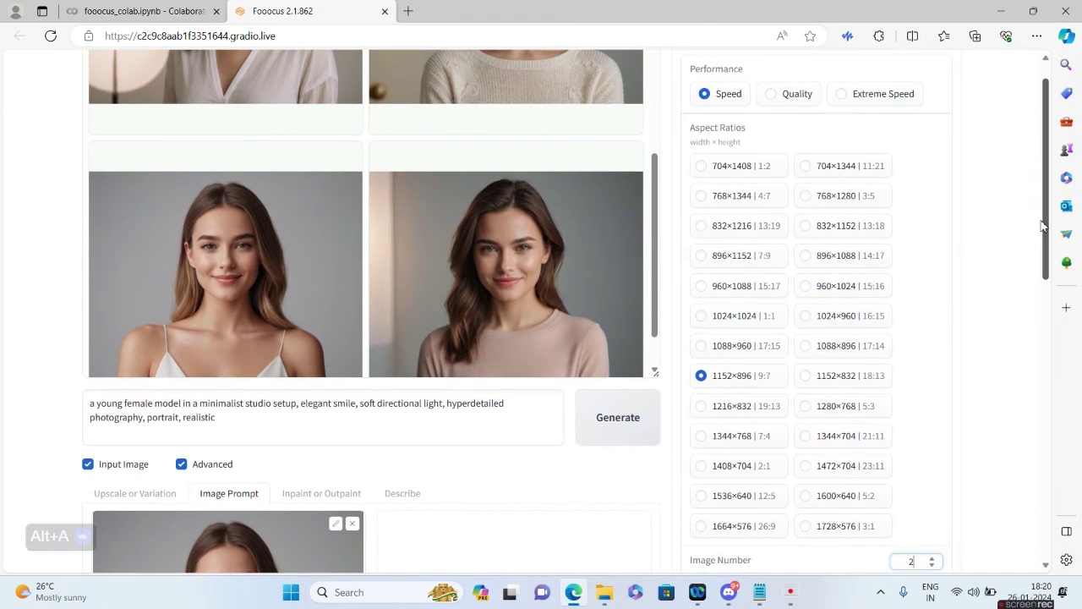
click(630, 425)
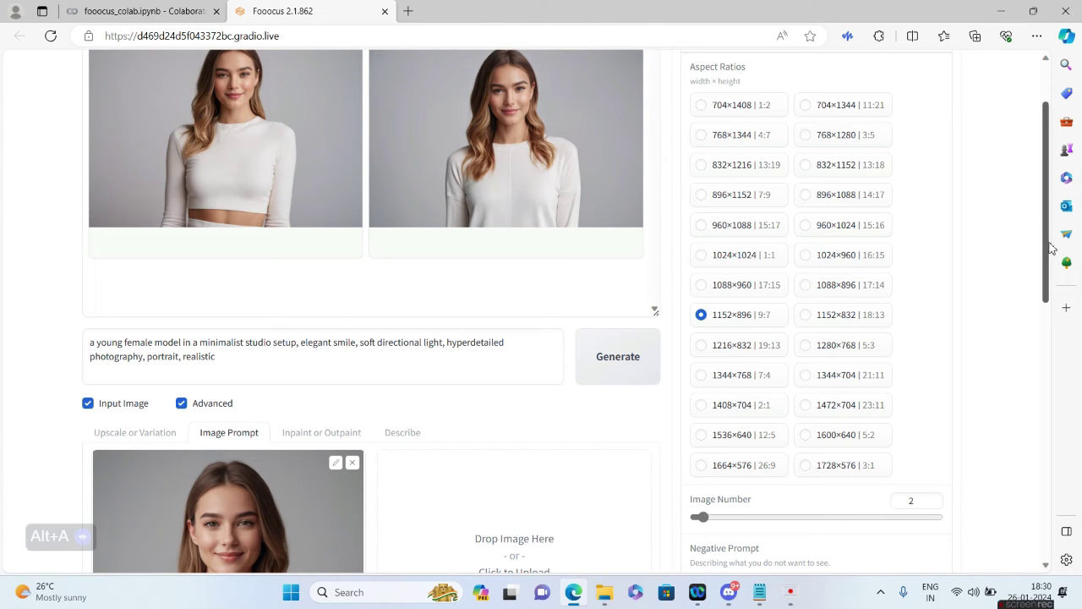
- Wait for the two FaceSwap portraits and view the second one large
mouse_move(1048, 251)
mouse_down()
mouse_move(1053, 316)
mouse_move(1061, 254)
mouse_up()
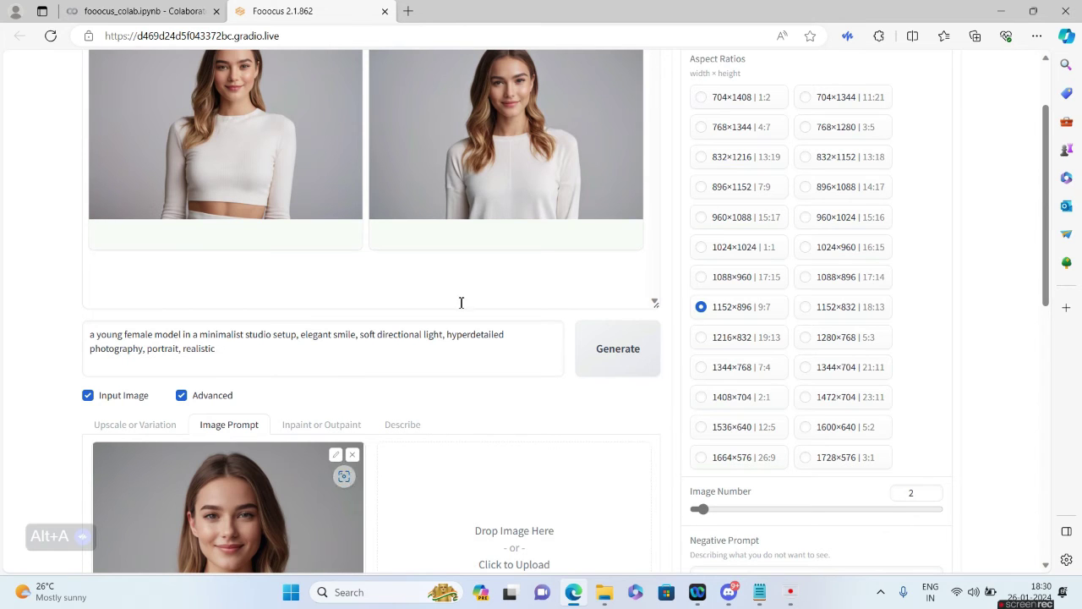
click(548, 123)
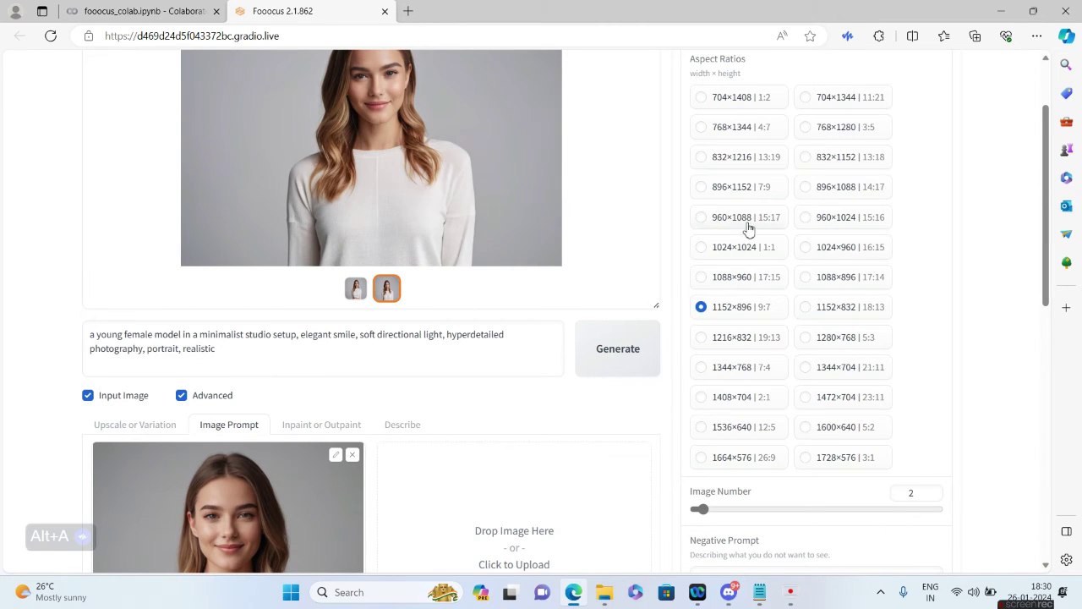
drag(1048, 222, 1054, 221)
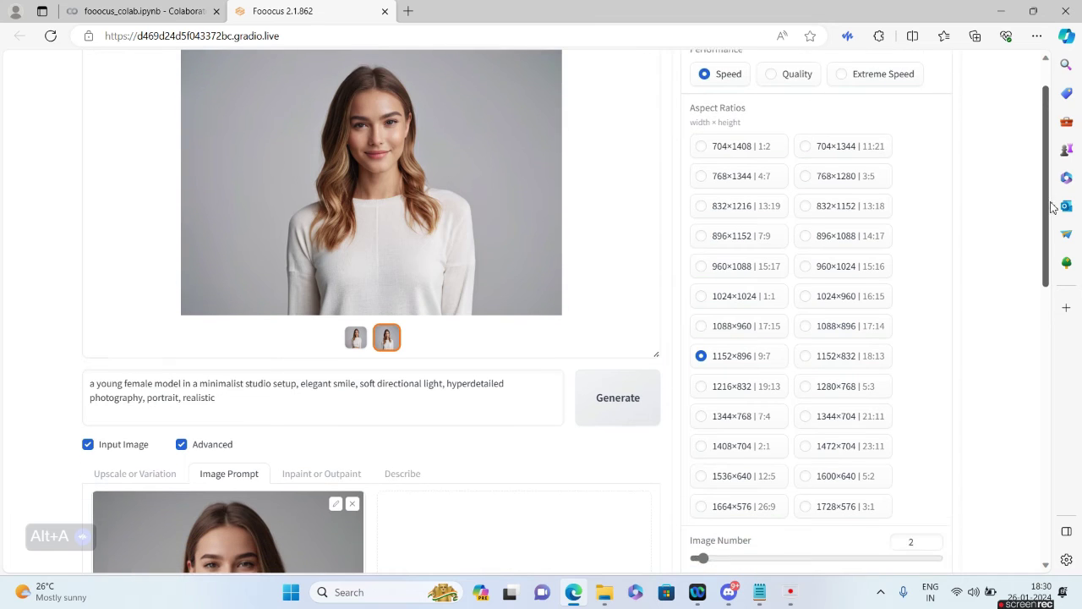
scroll(1053, 220, down, 1)
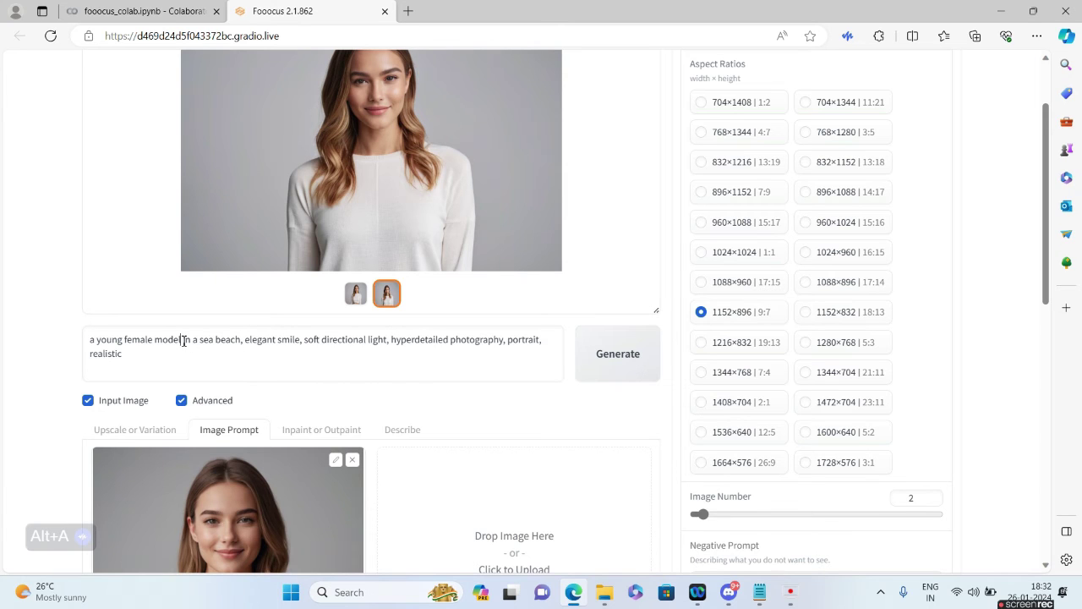
- Change the prompt setting to 'in a sea beach' and generate two beach portraits
drag(183, 340, 242, 340)
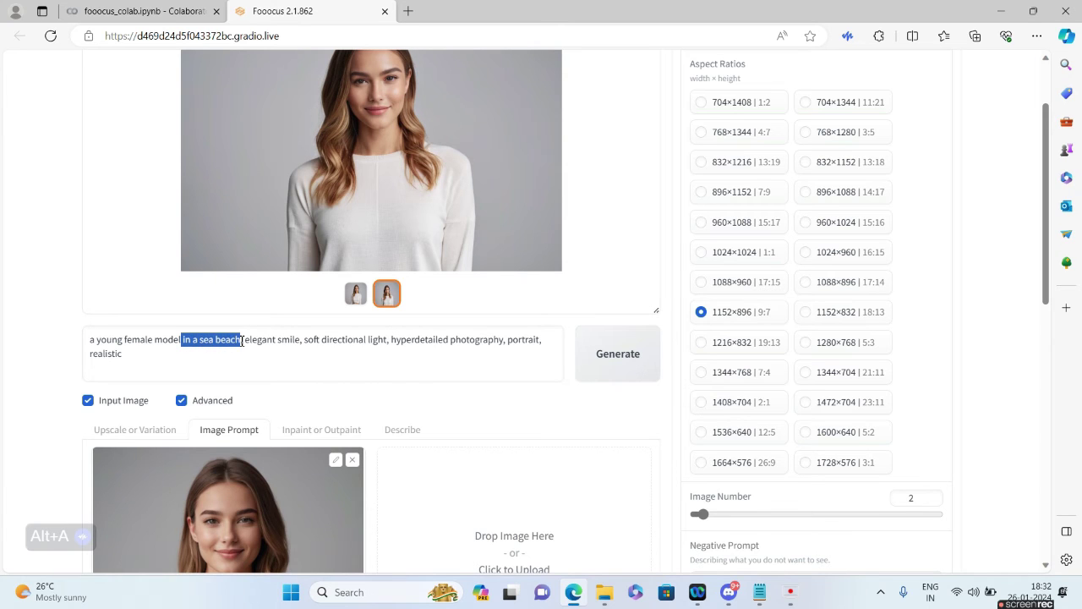
click(607, 366)
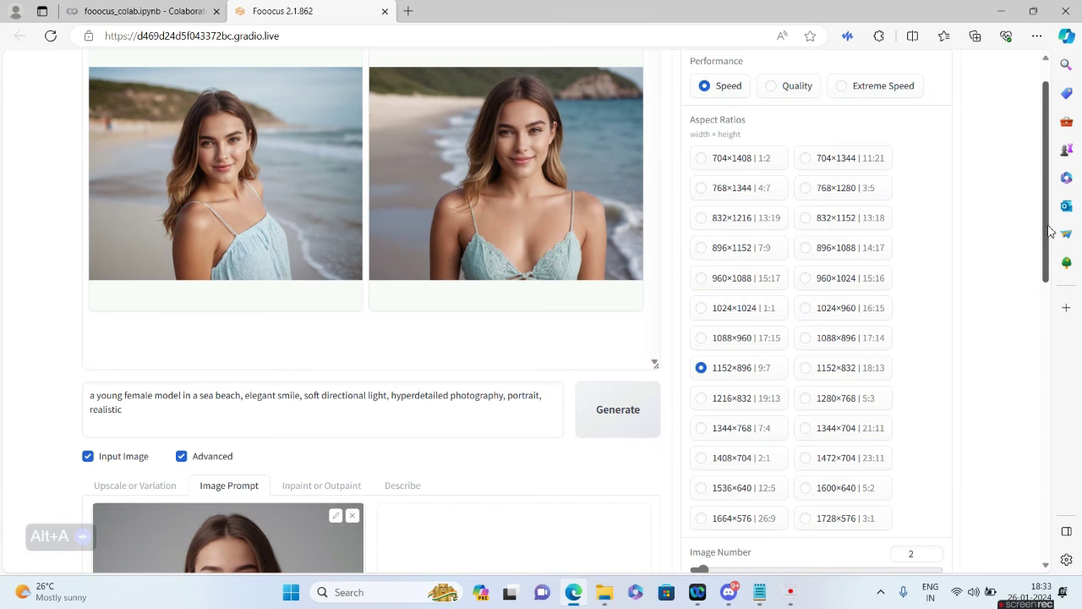
mouse_move(1048, 230)
mouse_down()
mouse_move(1050, 293)
mouse_move(1065, 252)
mouse_up()
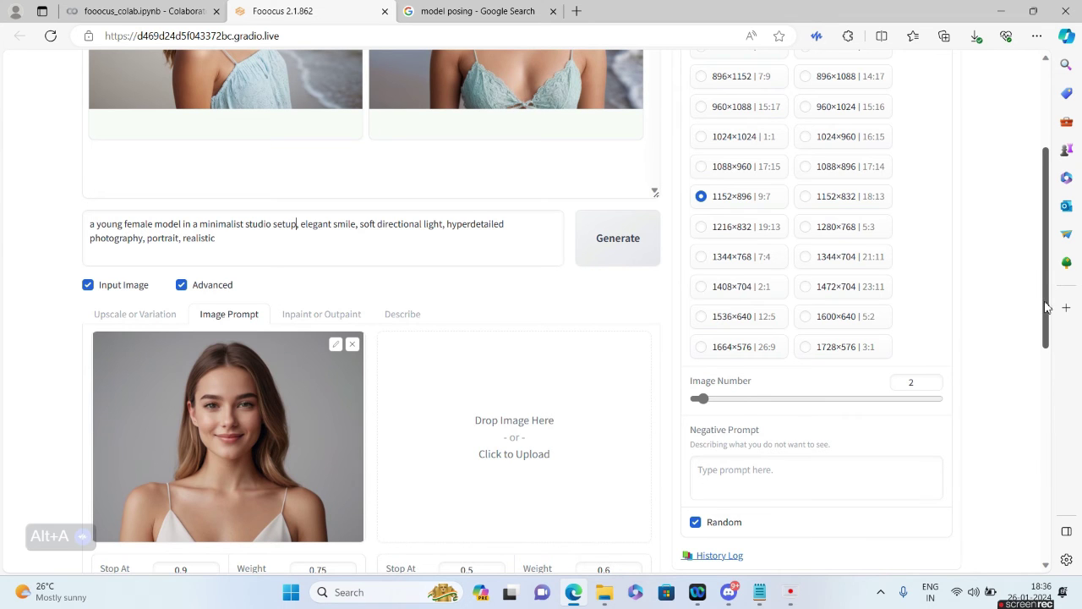
- Load the Portrait259 hand-on-chin posing photo into the second image prompt slot
mouse_move(1046, 309)
mouse_down()
mouse_move(1047, 236)
mouse_move(1040, 352)
mouse_up()
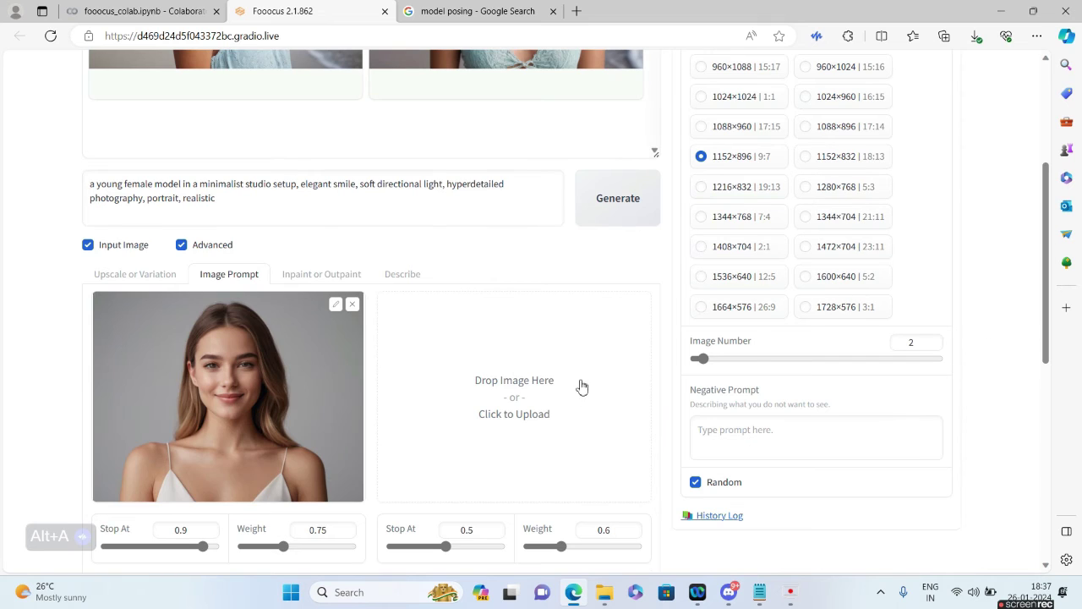
click(507, 397)
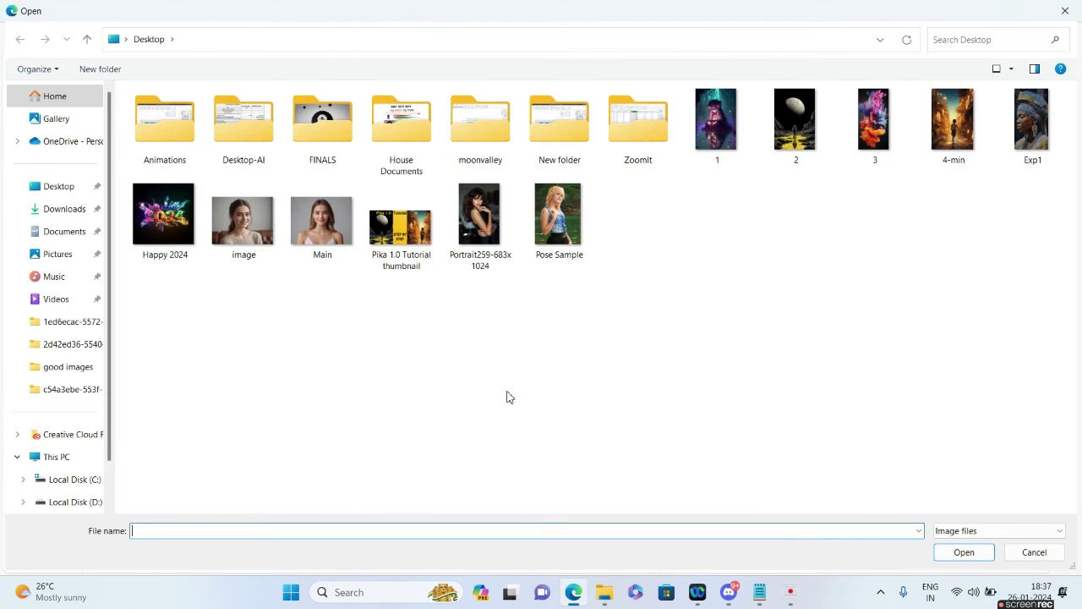
double_click(480, 213)
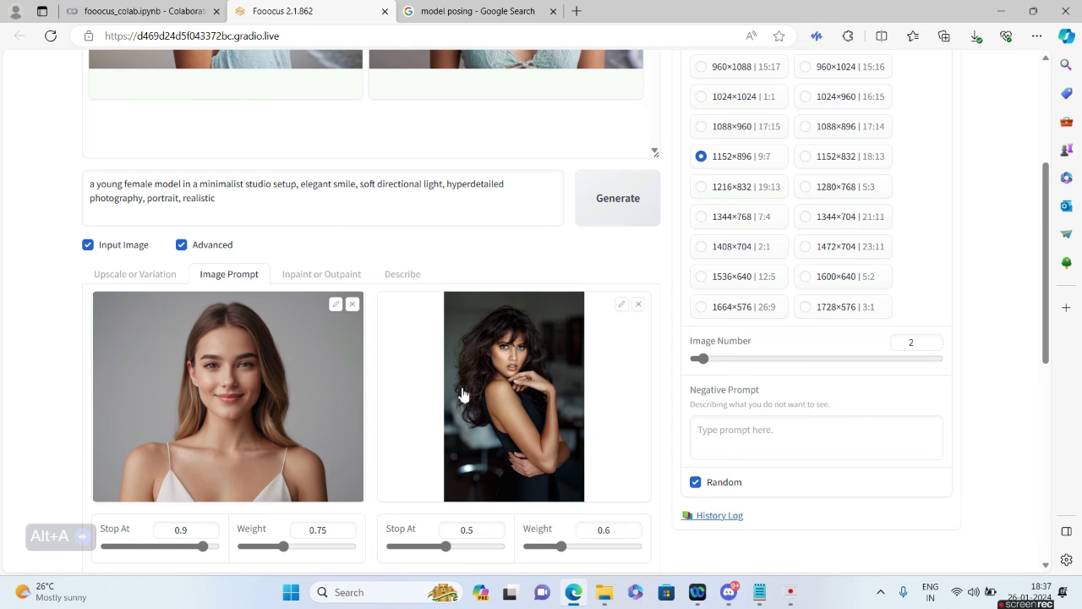
mouse_move(513, 395)
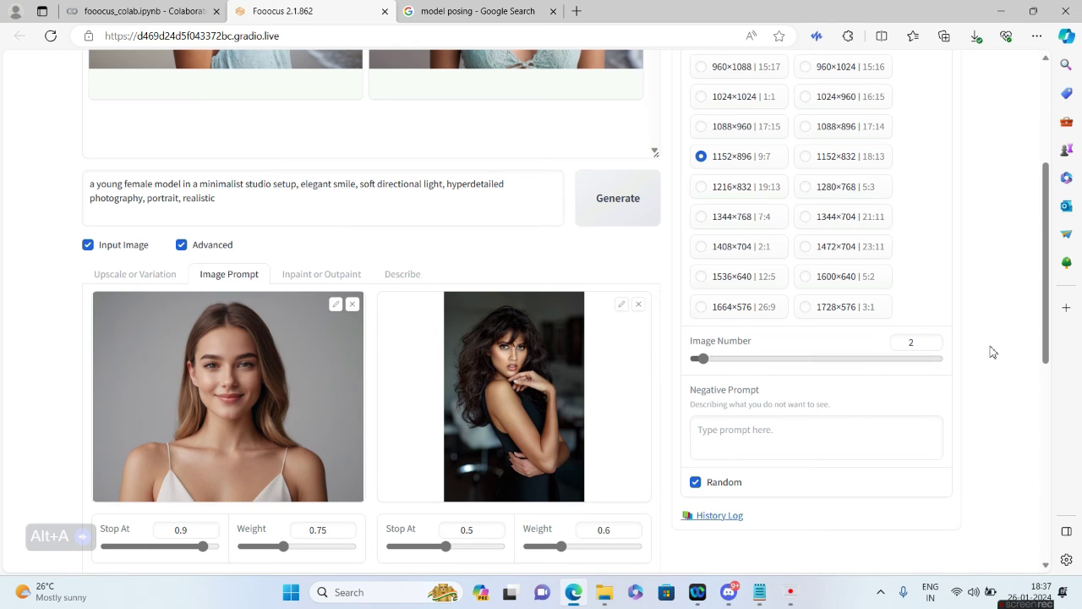
- Use the posing photo as a PyraCanny guide at weight 1 and generate
drag(1048, 351, 1048, 397)
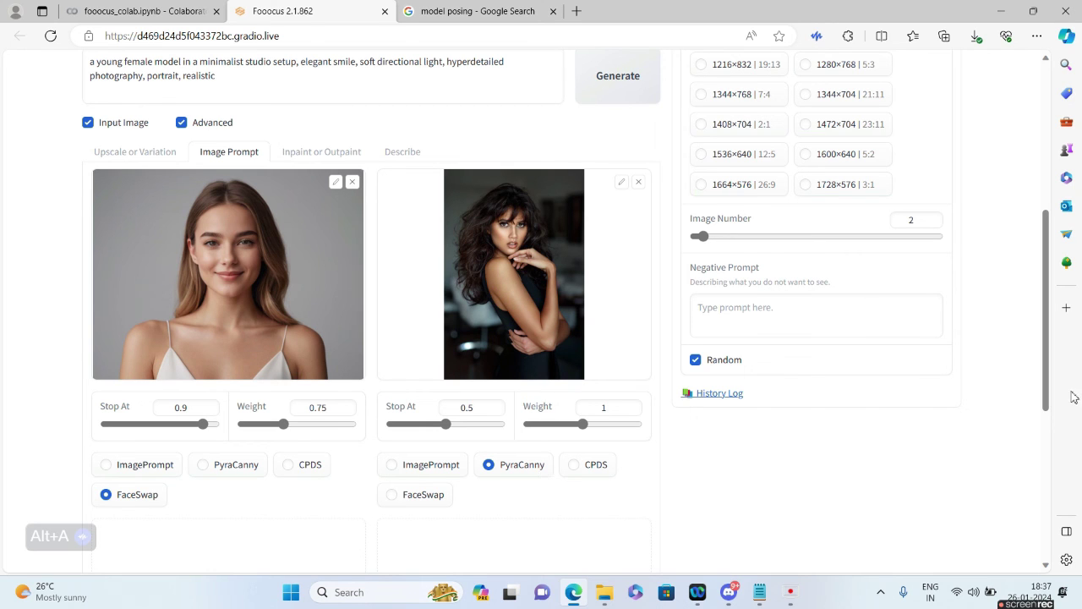
scroll(652, 241, up, 3)
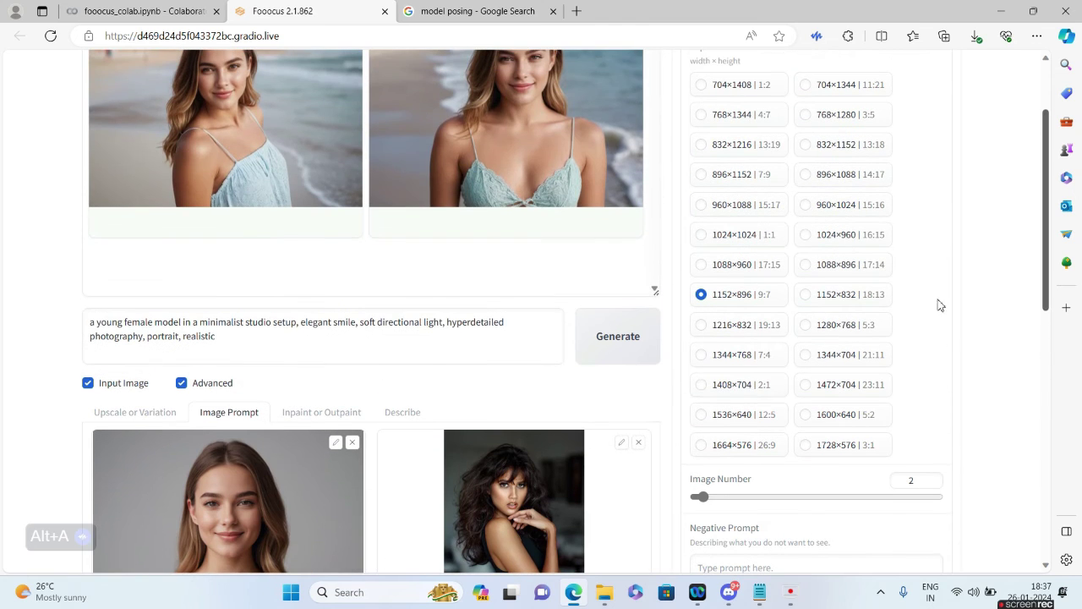
click(627, 346)
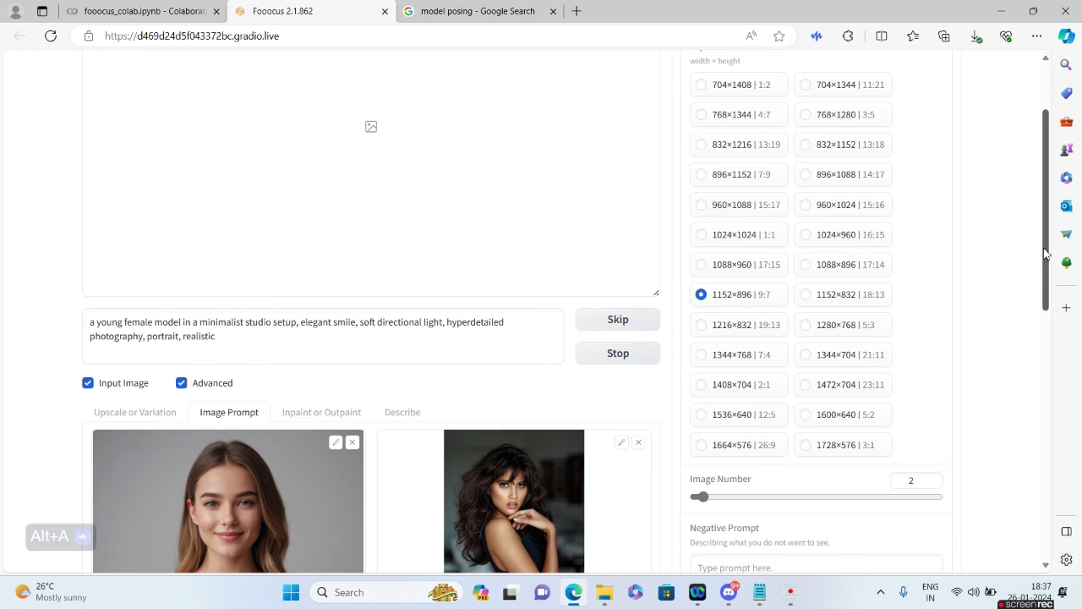
- Open the first studio portrait of the reference woman in the hand-on-chin pose large
drag(1048, 253, 1048, 210)
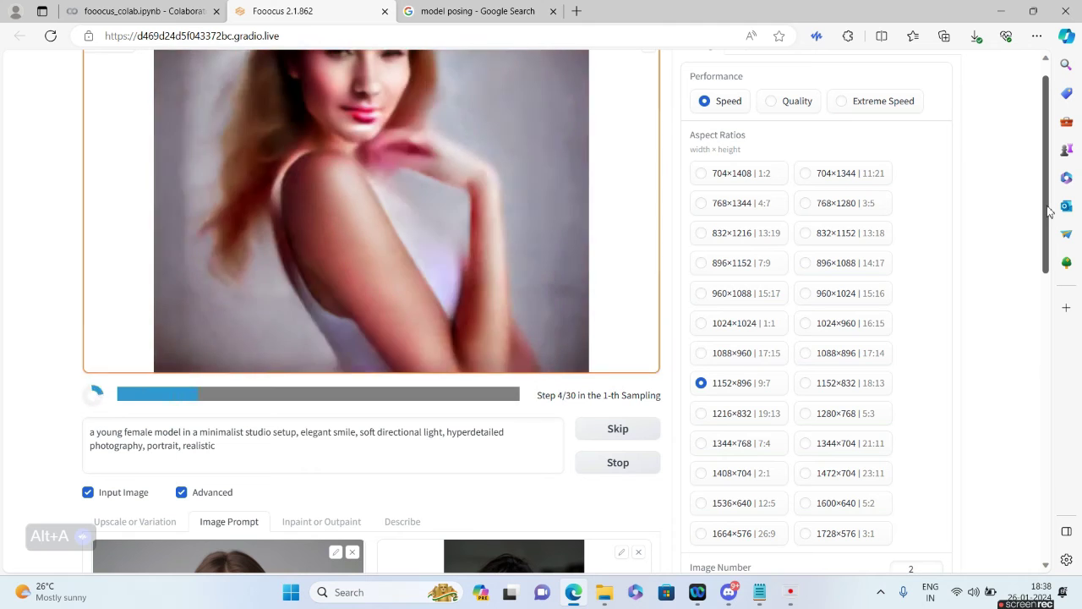
drag(1048, 212, 1044, 175)
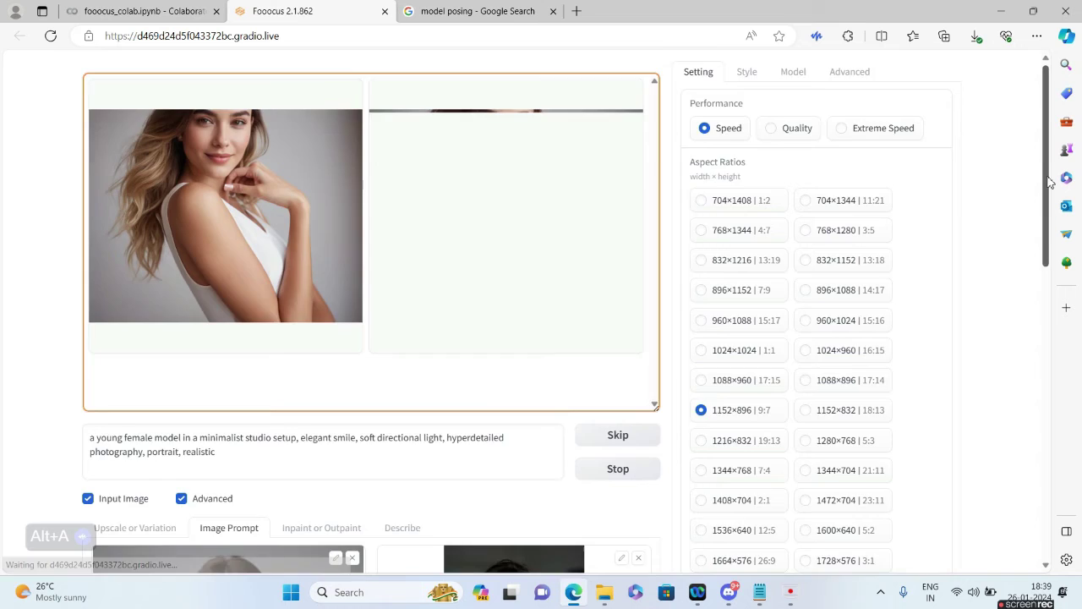
click(240, 203)
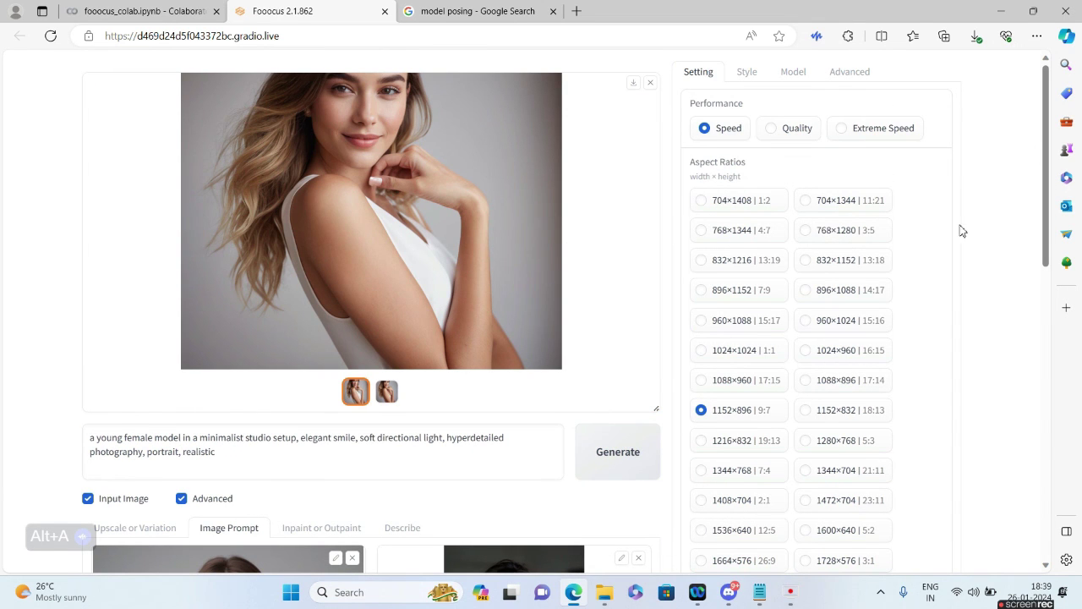
drag(1045, 230, 1045, 278)
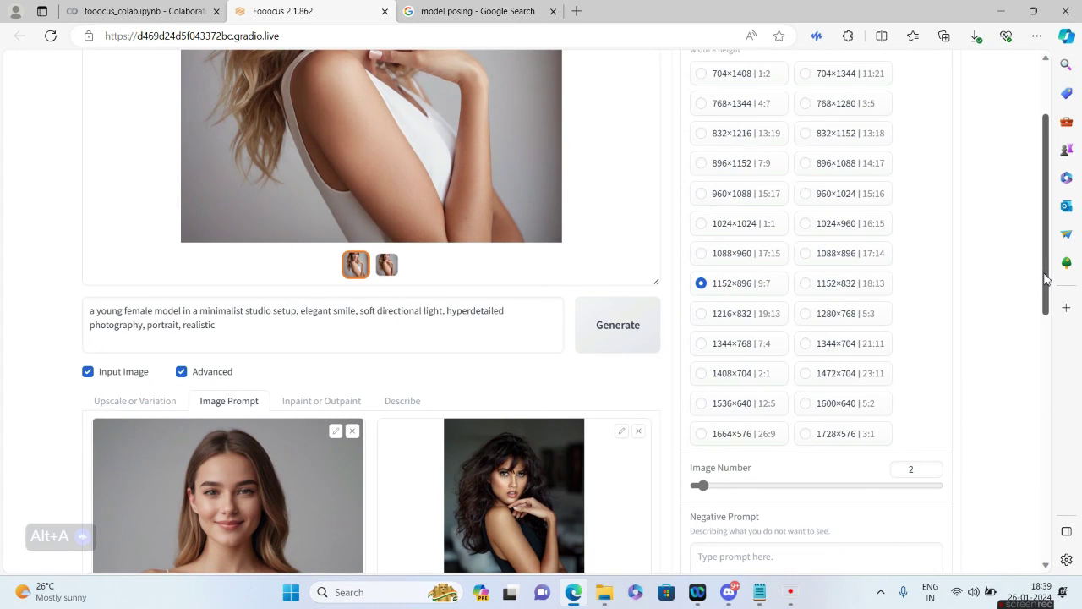
drag(1044, 278, 1040, 291)
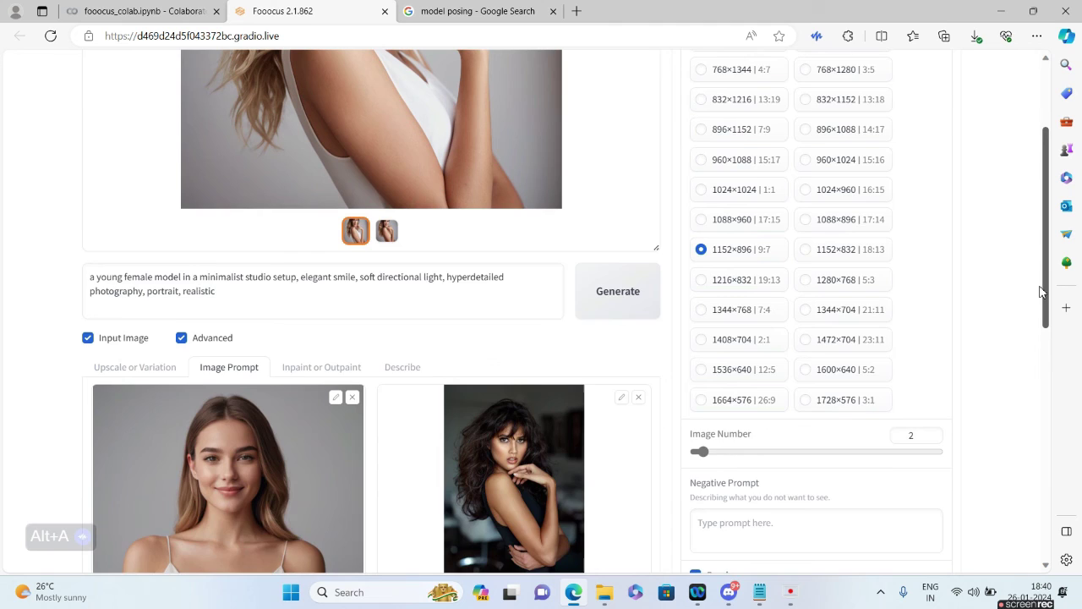
drag(1040, 291, 1042, 221)
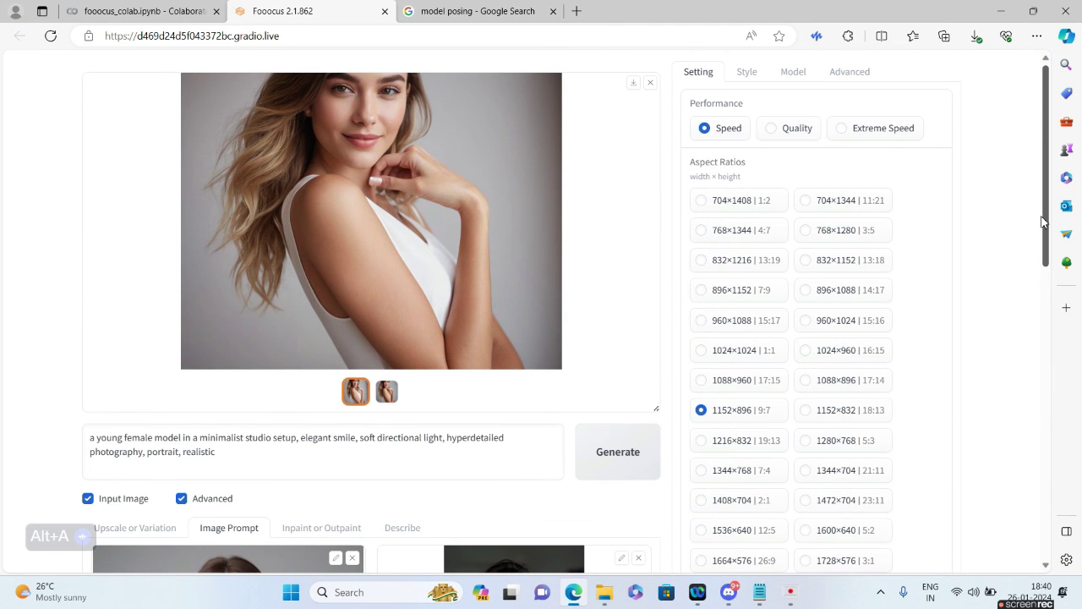